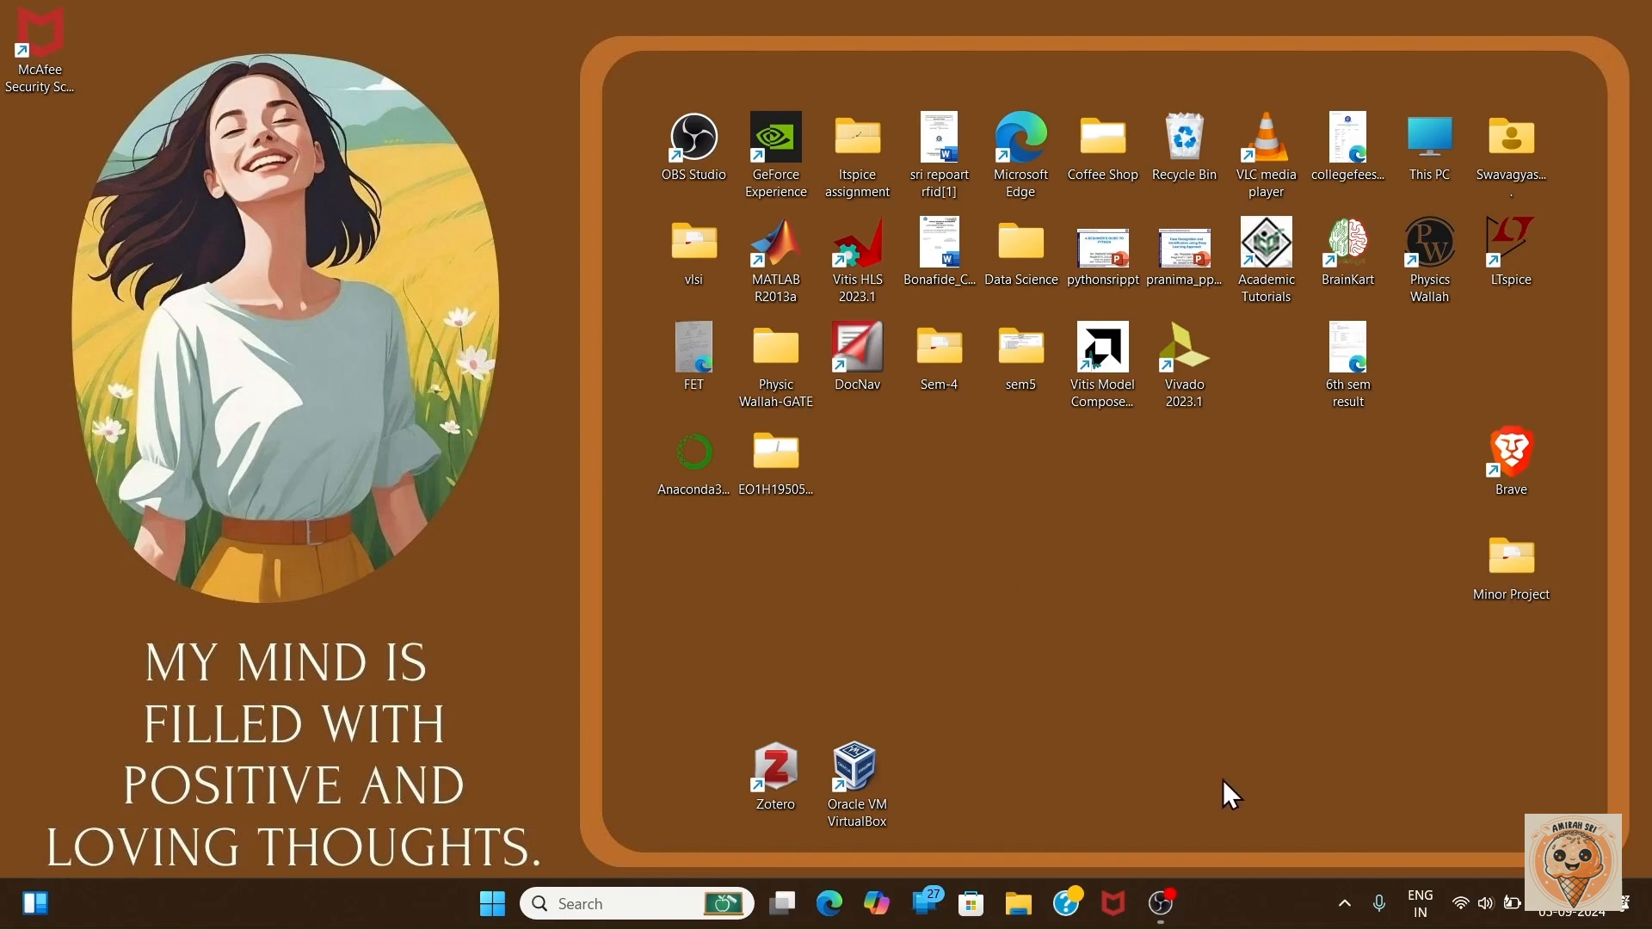
- Launch Microsoft Edge, search the web for "aviris data portal" and open NASA's JPL AVIRIS Data Portal result
{"action": "left_click", "coordinate": [831, 903]}
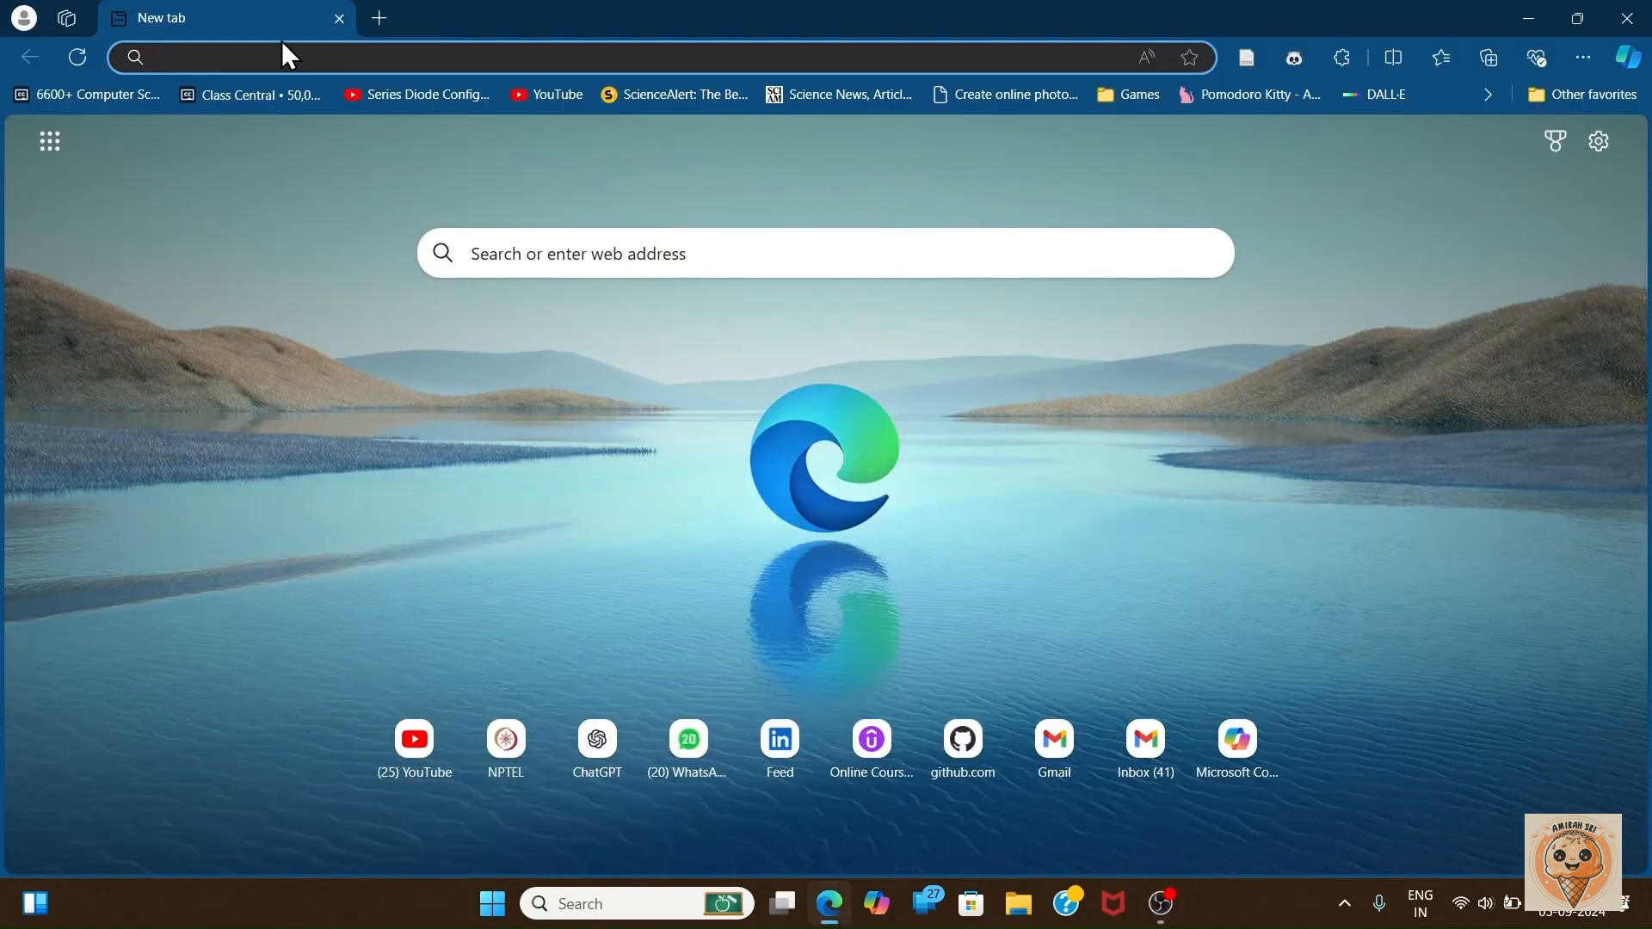
{"action": "left_click", "coordinate": [278, 58]}
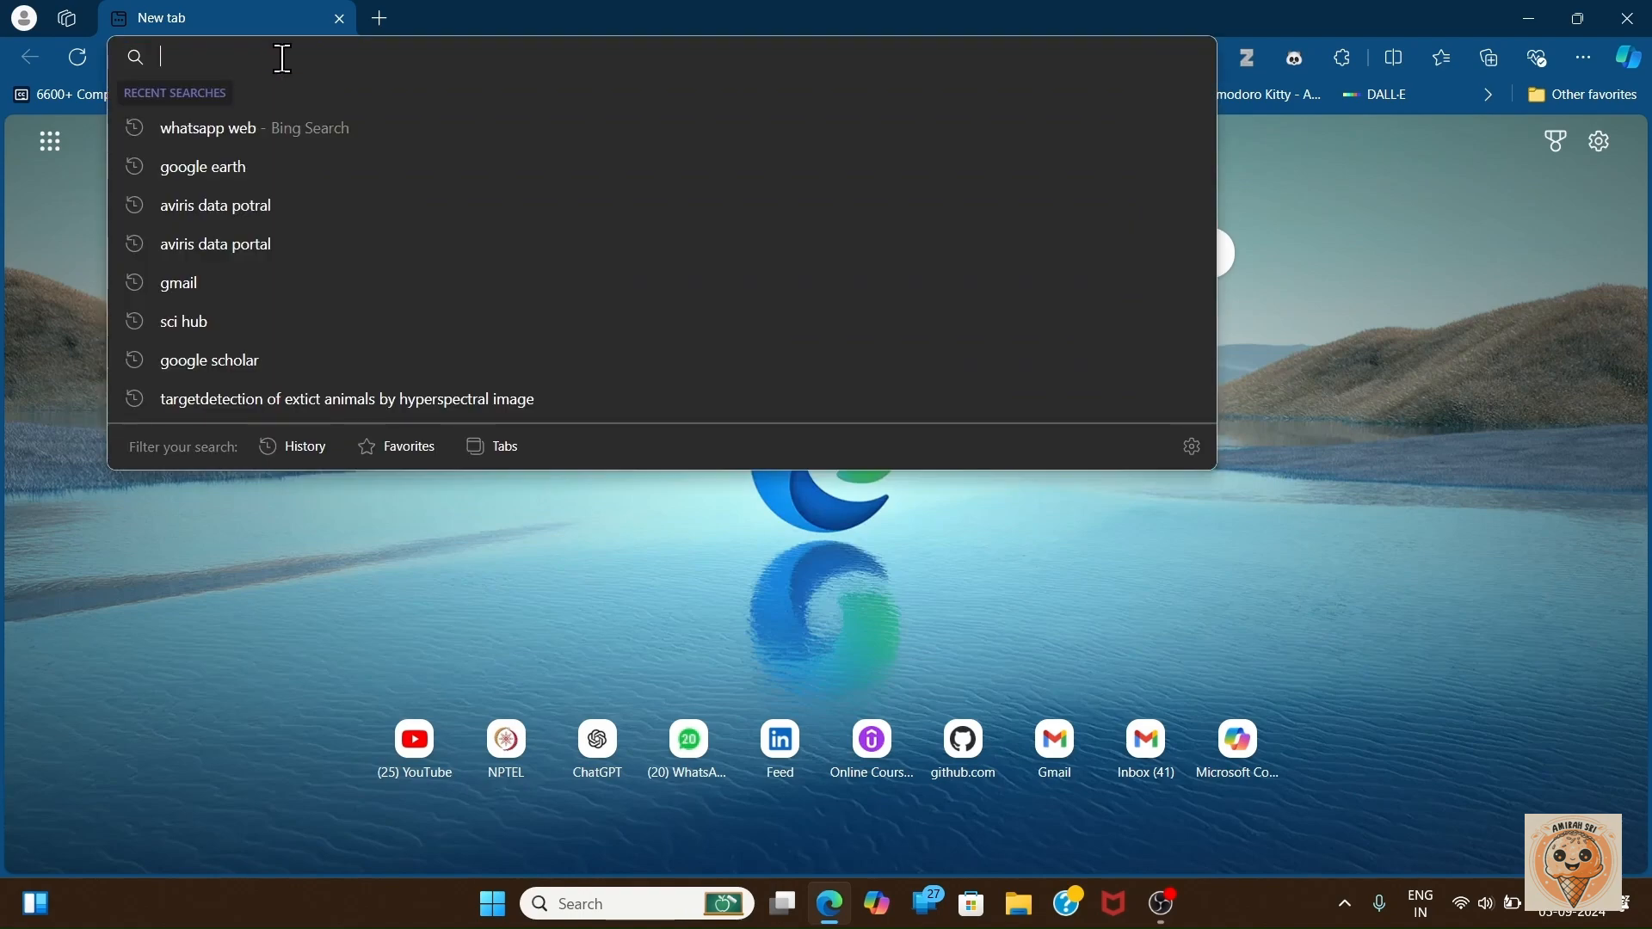
{"action": "type", "text": "Aviri"}
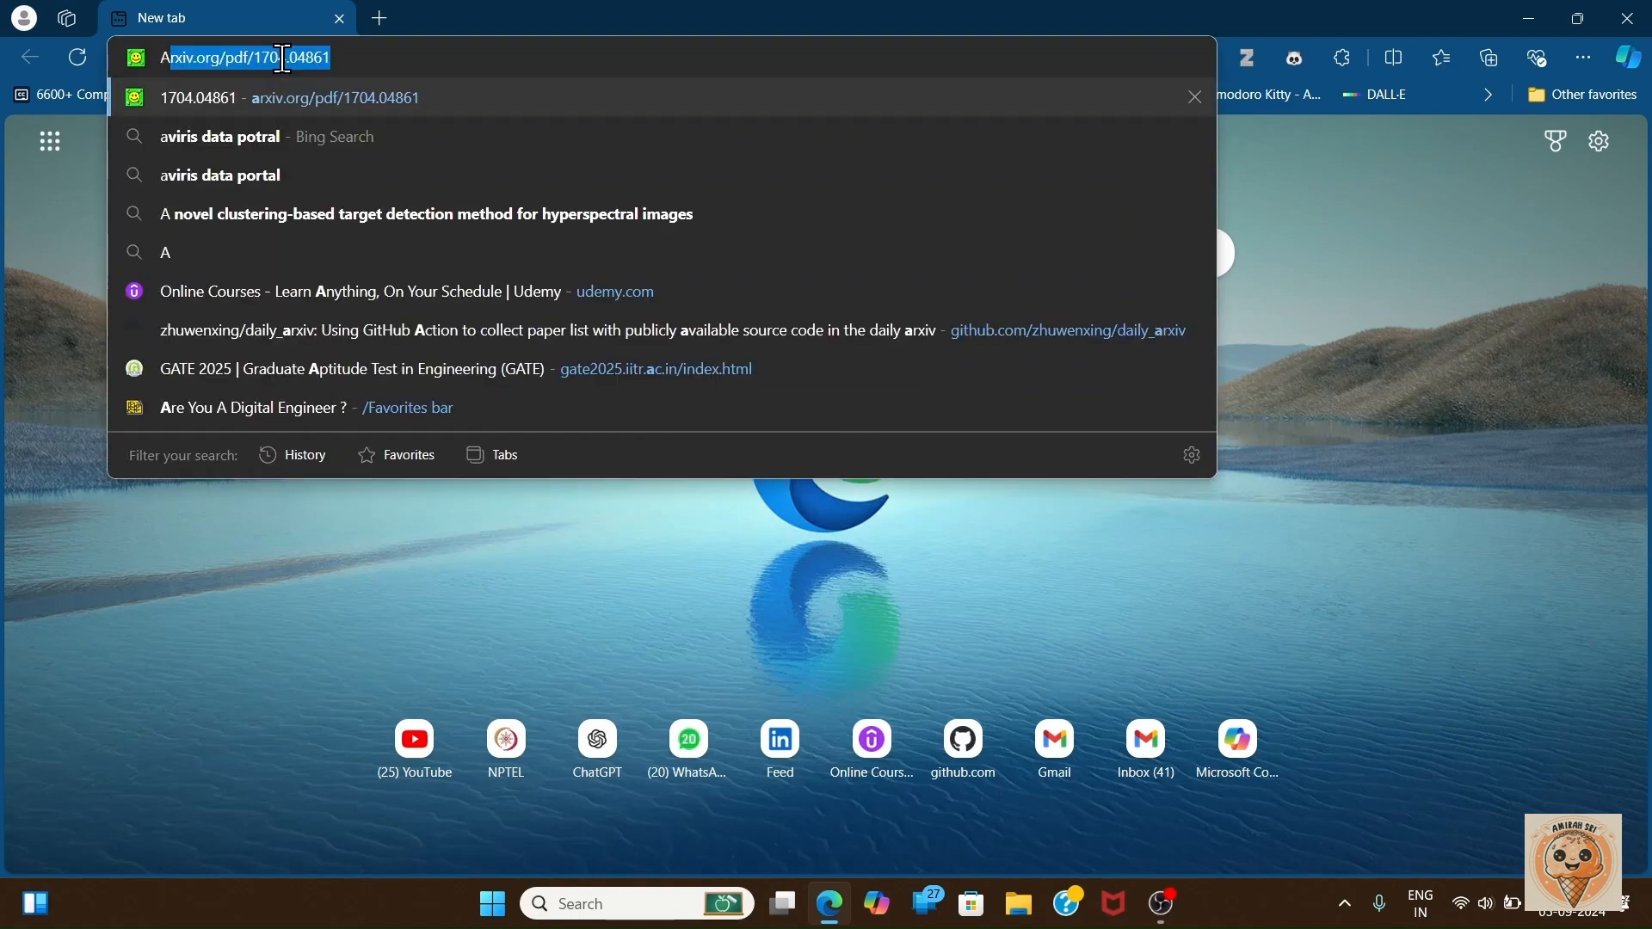
{"action": "type", "text": "s"}
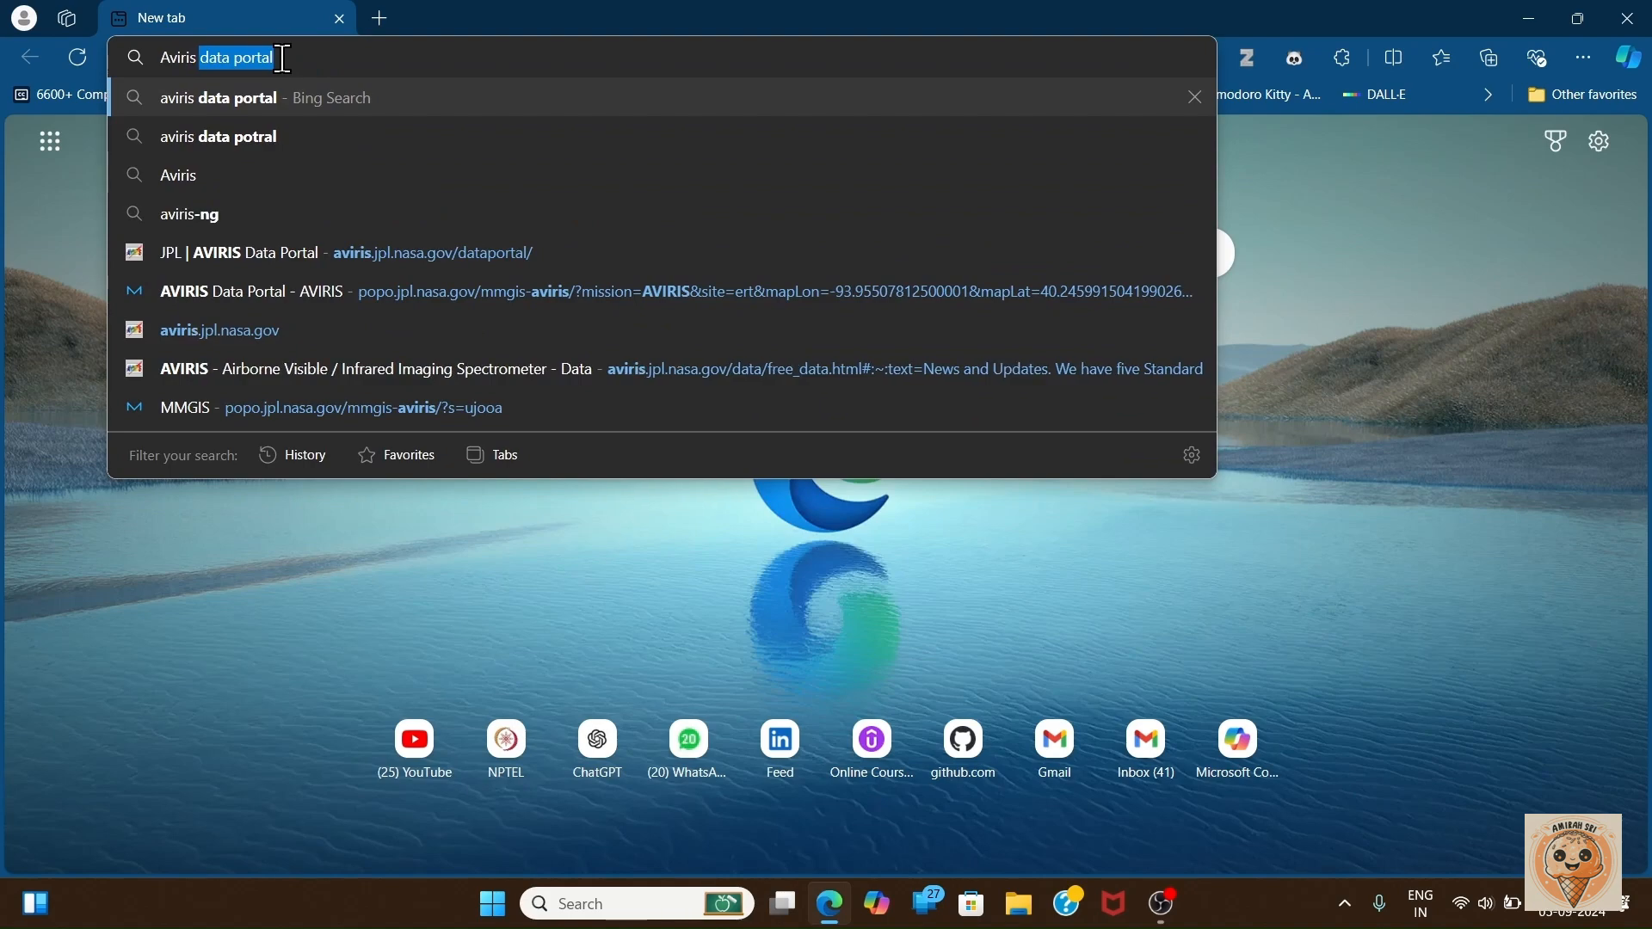
{"action": "left_click", "coordinate": [275, 100]}
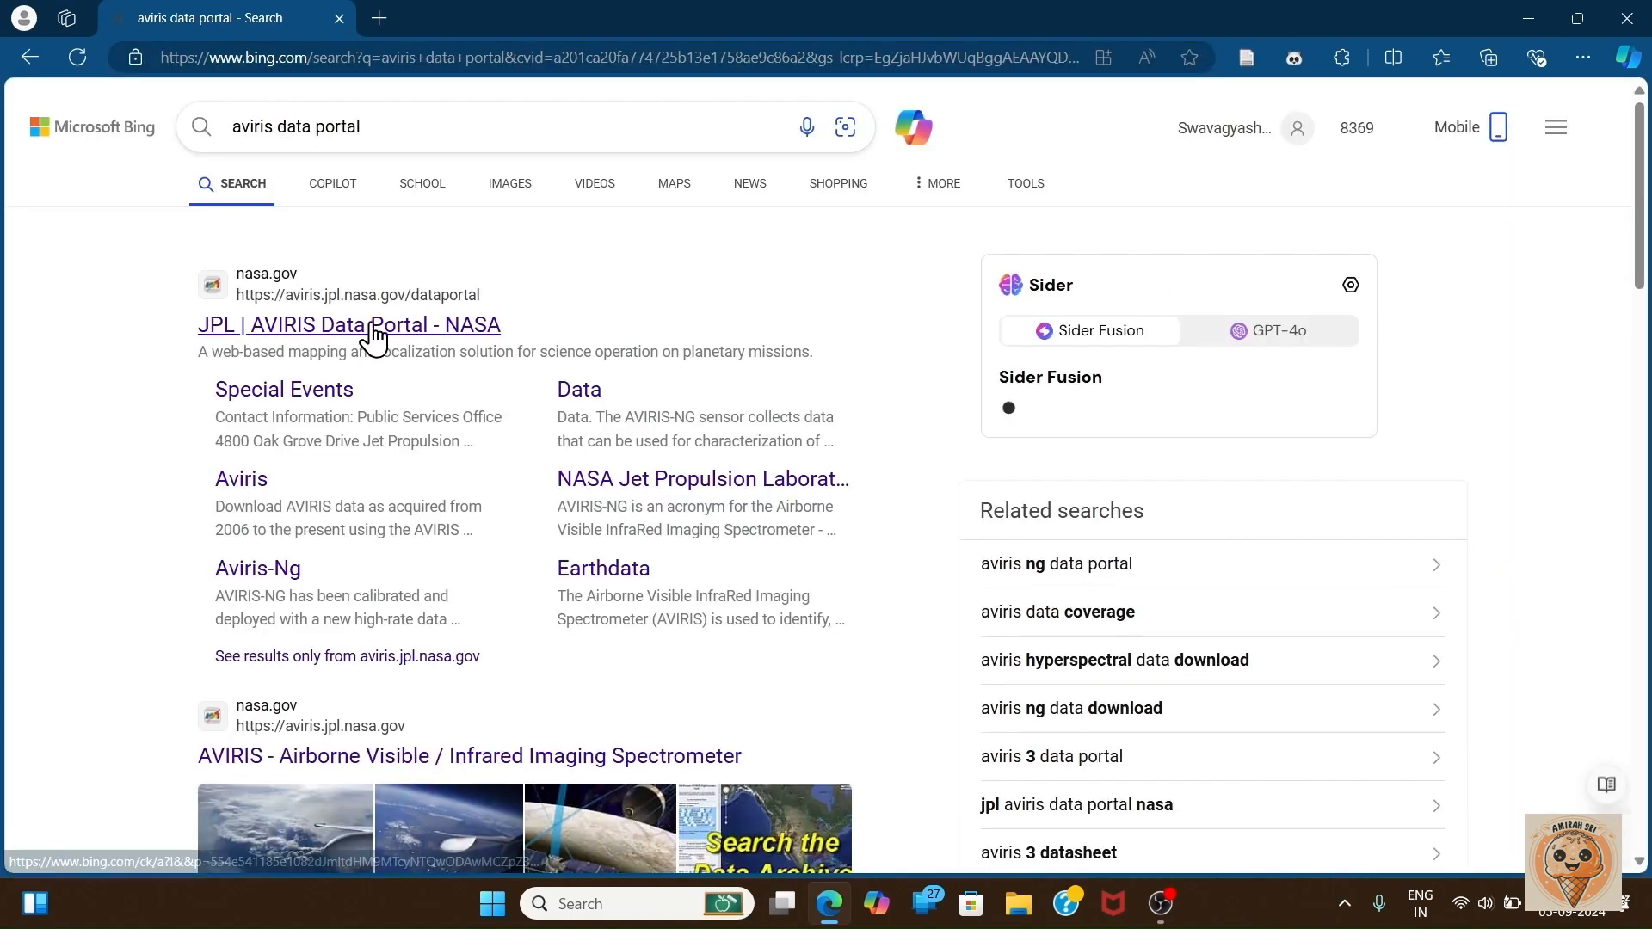
{"action": "left_click", "coordinate": [377, 338]}
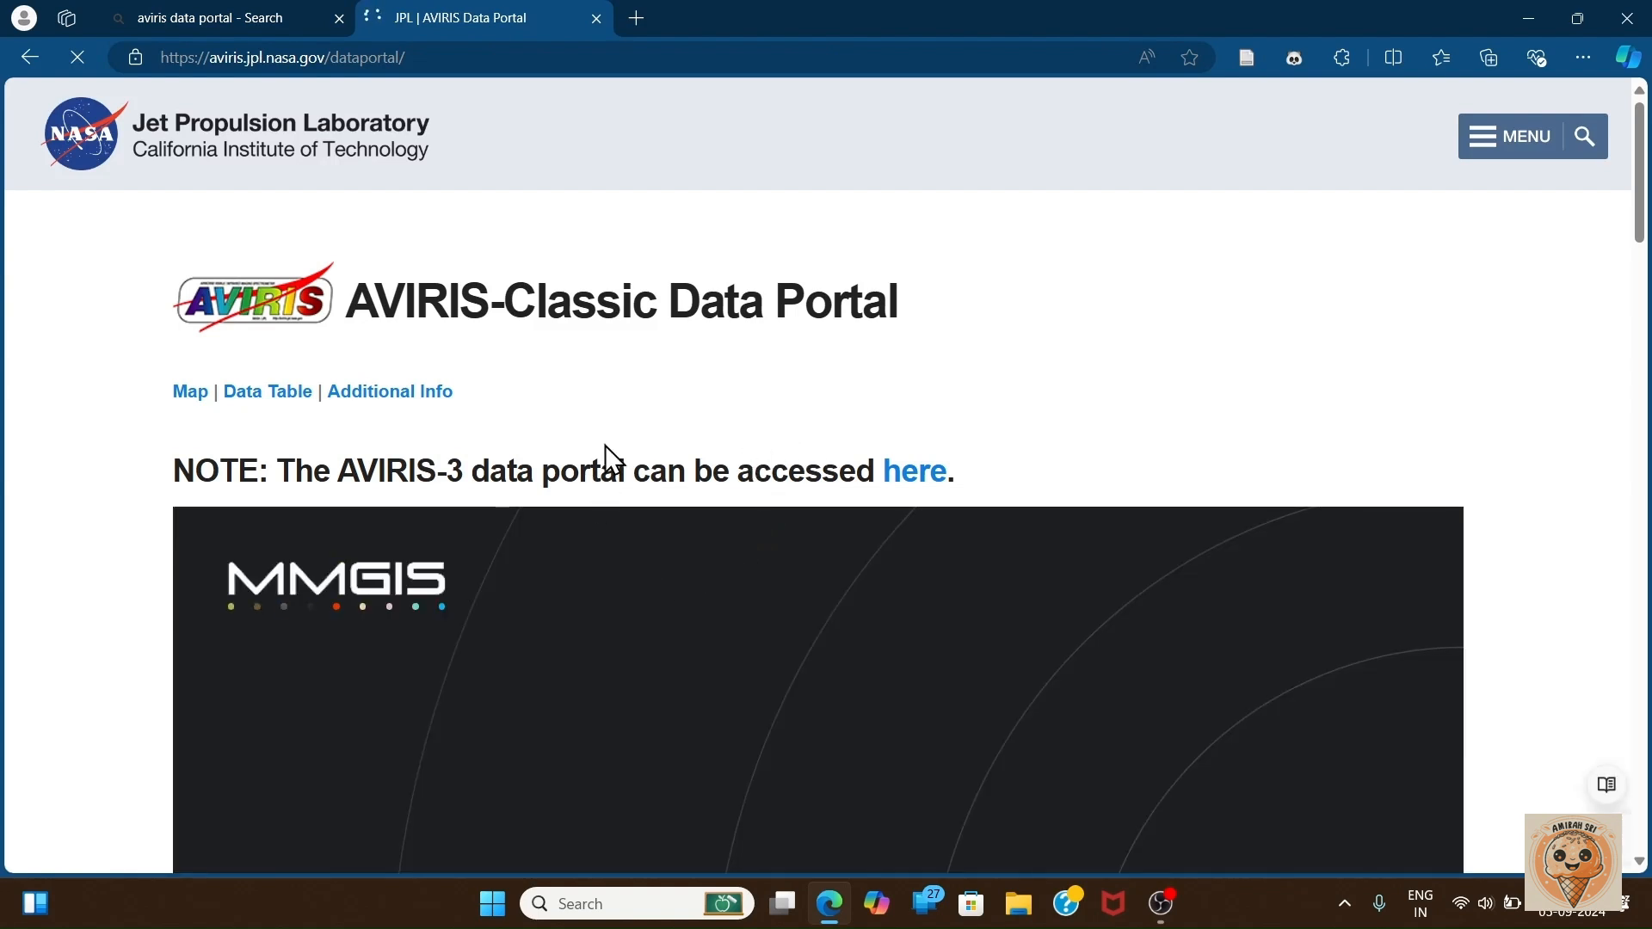
- Download the 2021 KML layer from the AVIRIS-Classic Data Portal's list of layers by year
{"action": "scroll", "coordinate": [590, 461], "scroll_direction": "down", "scroll_amount": 3}
{"action": "scroll", "coordinate": [794, 385], "scroll_direction": "down", "scroll_amount": 3}
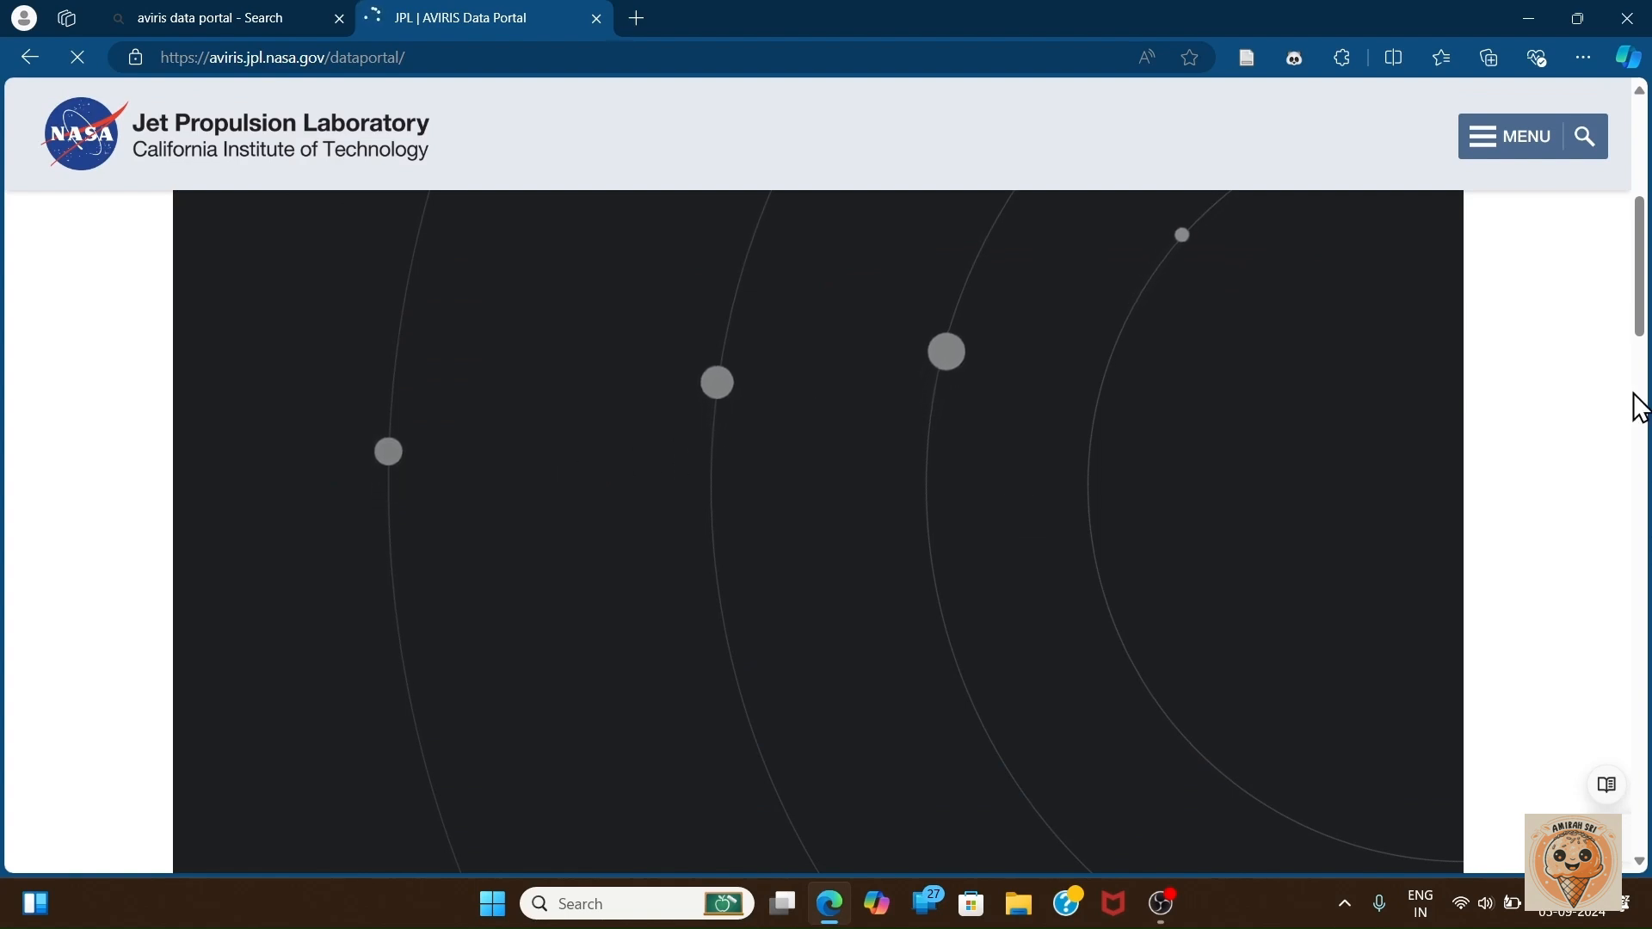
{"action": "left_click_drag", "start_coordinate": [1643, 331], "coordinate": [1641, 440]}
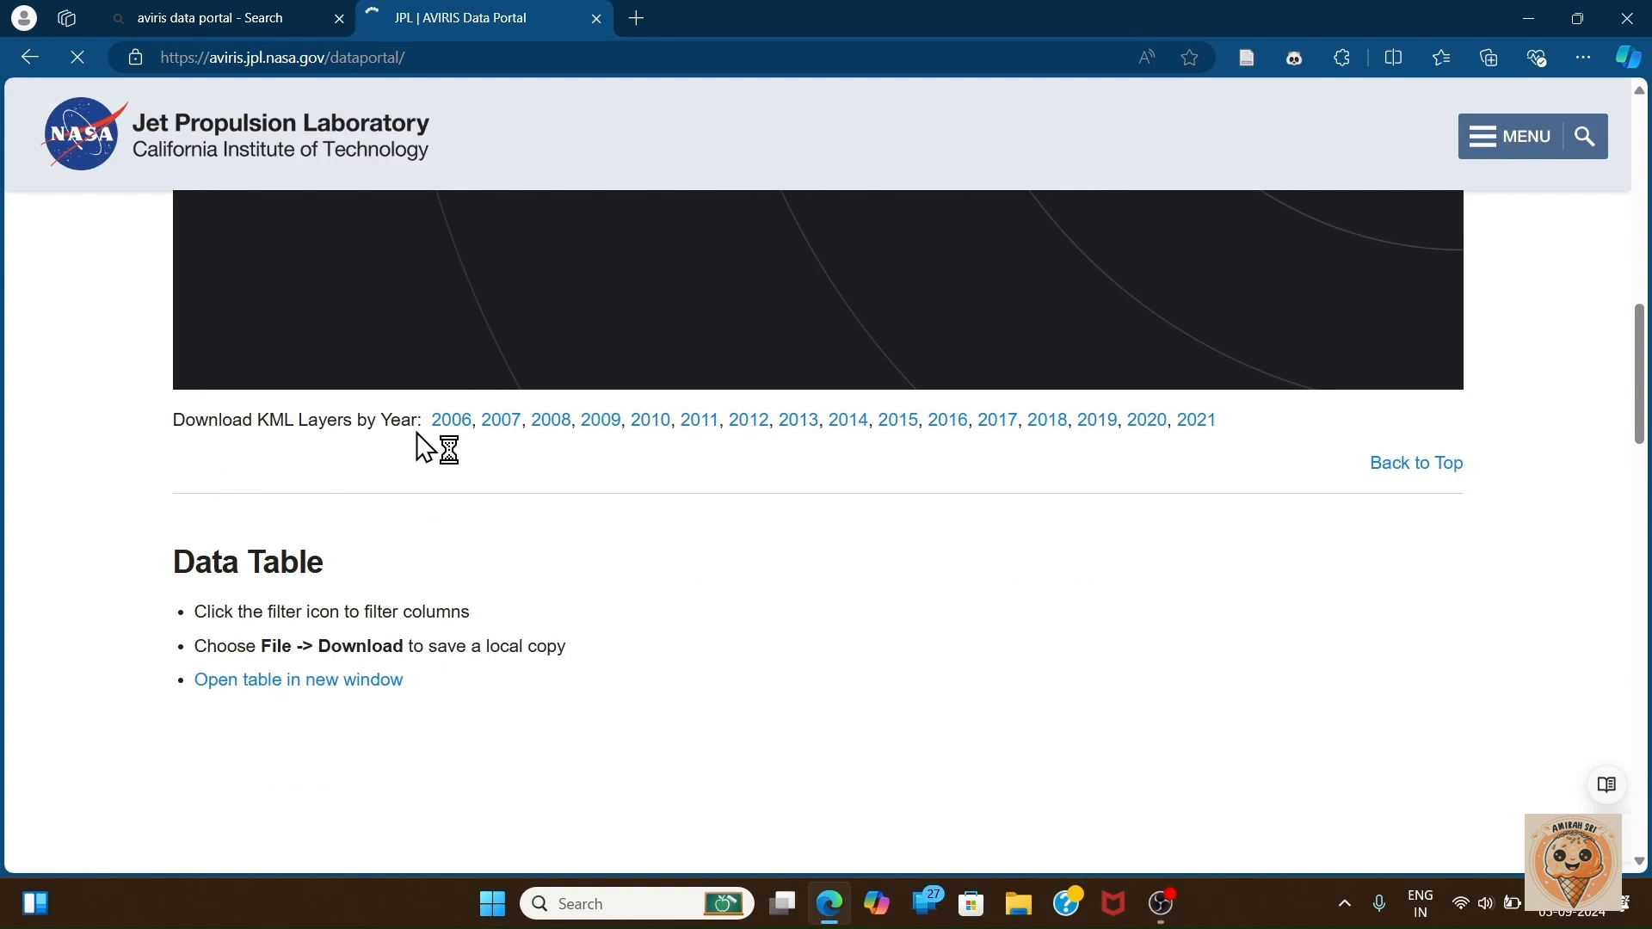
{"action": "scroll", "coordinate": [475, 429], "scroll_direction": "down", "scroll_amount": 1}
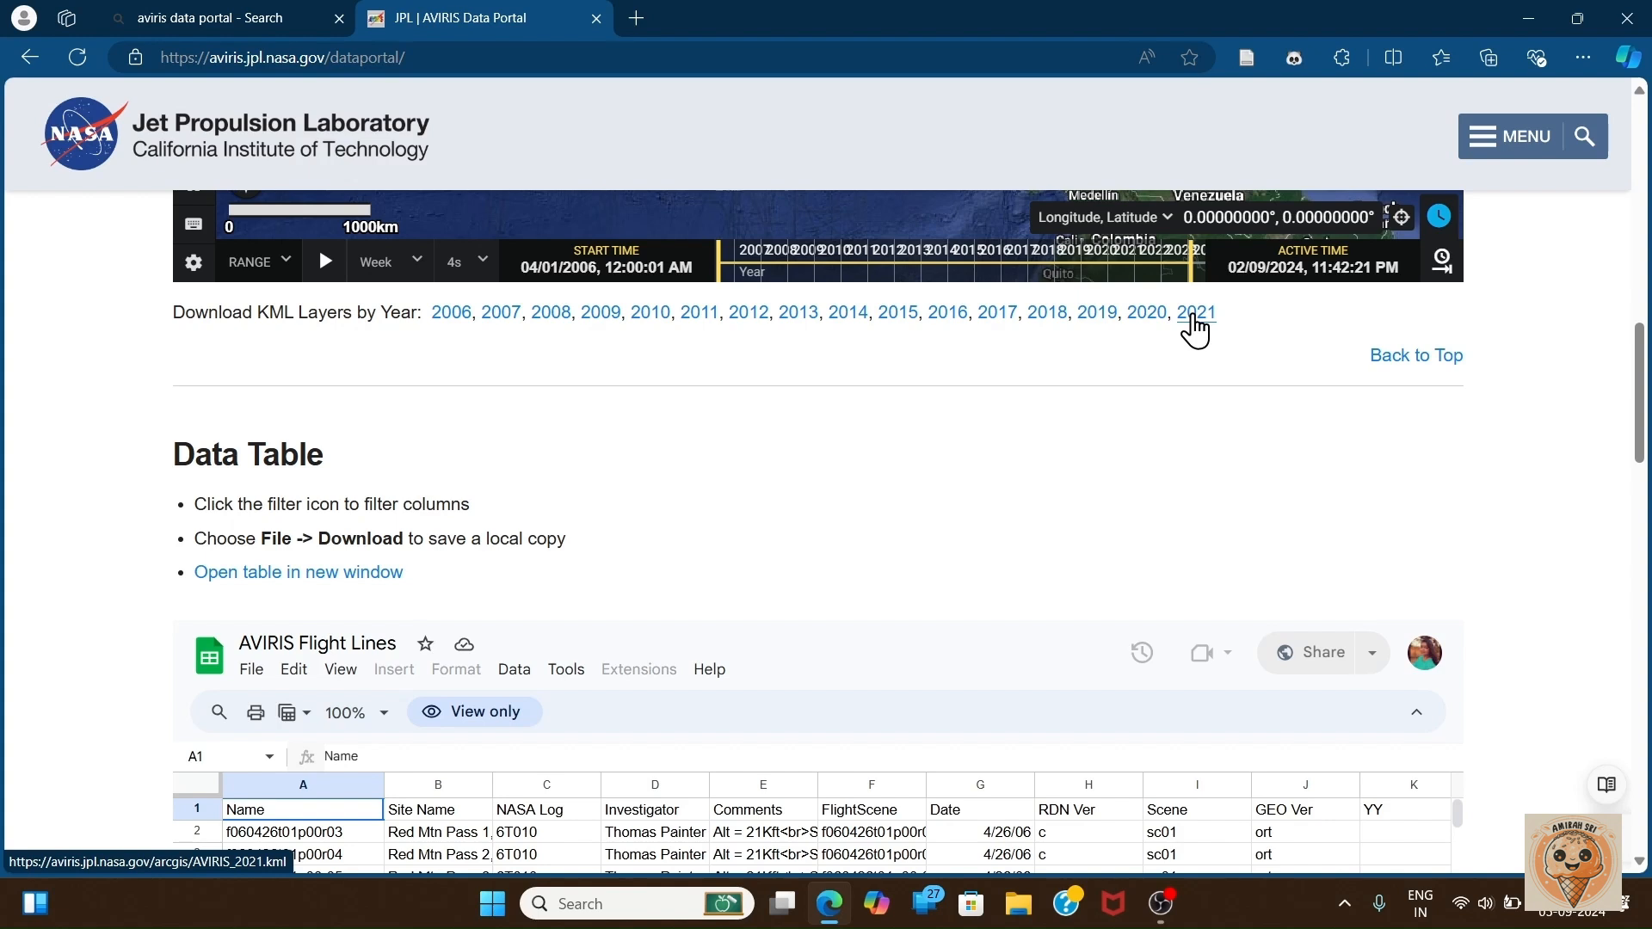
{"action": "left_click", "coordinate": [1195, 317]}
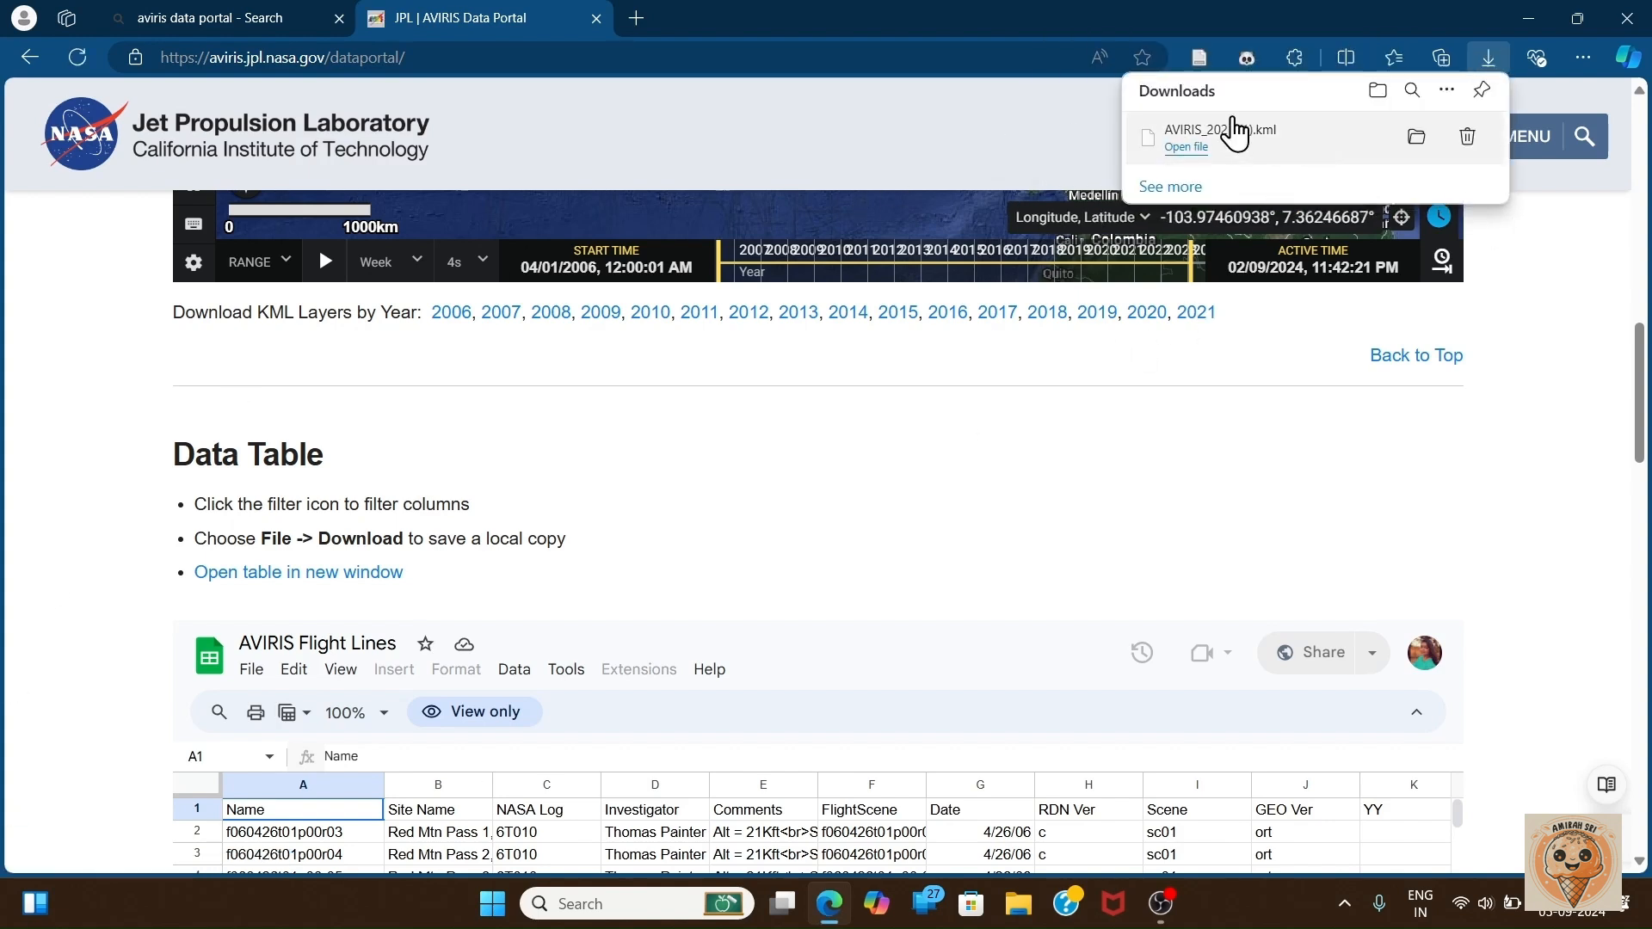
- Search for "google earth" in a new browser tab and open the Google Earth web application
{"action": "left_click", "coordinate": [637, 18]}
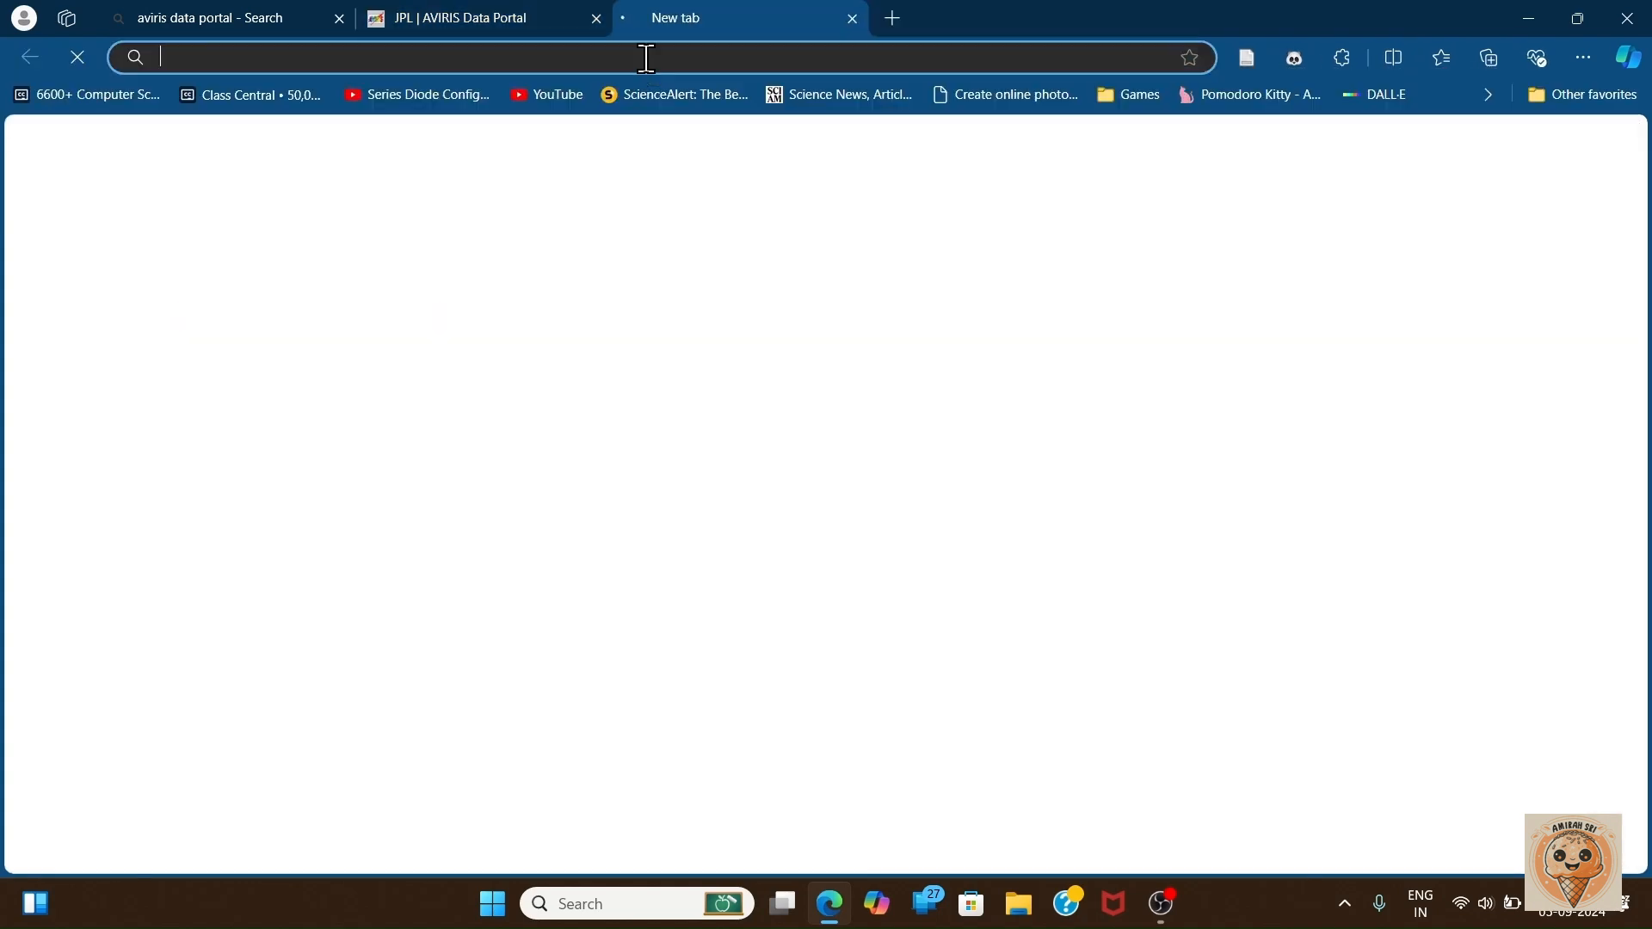
{"action": "left_click", "coordinate": [652, 71]}
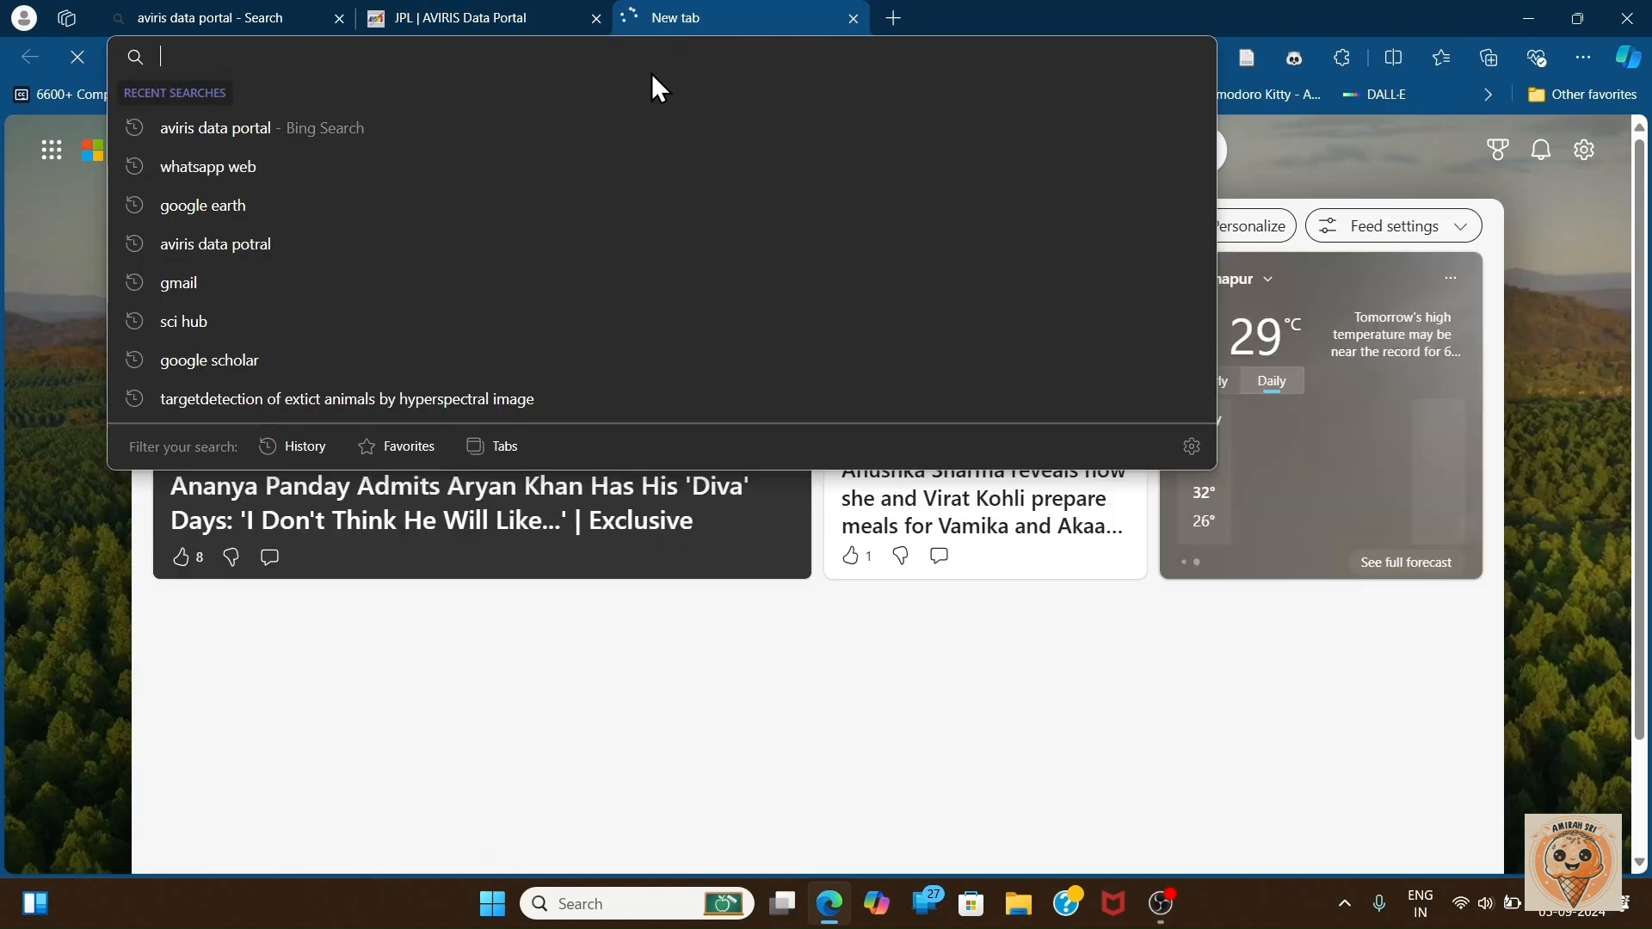
{"action": "type", "text": "google "}
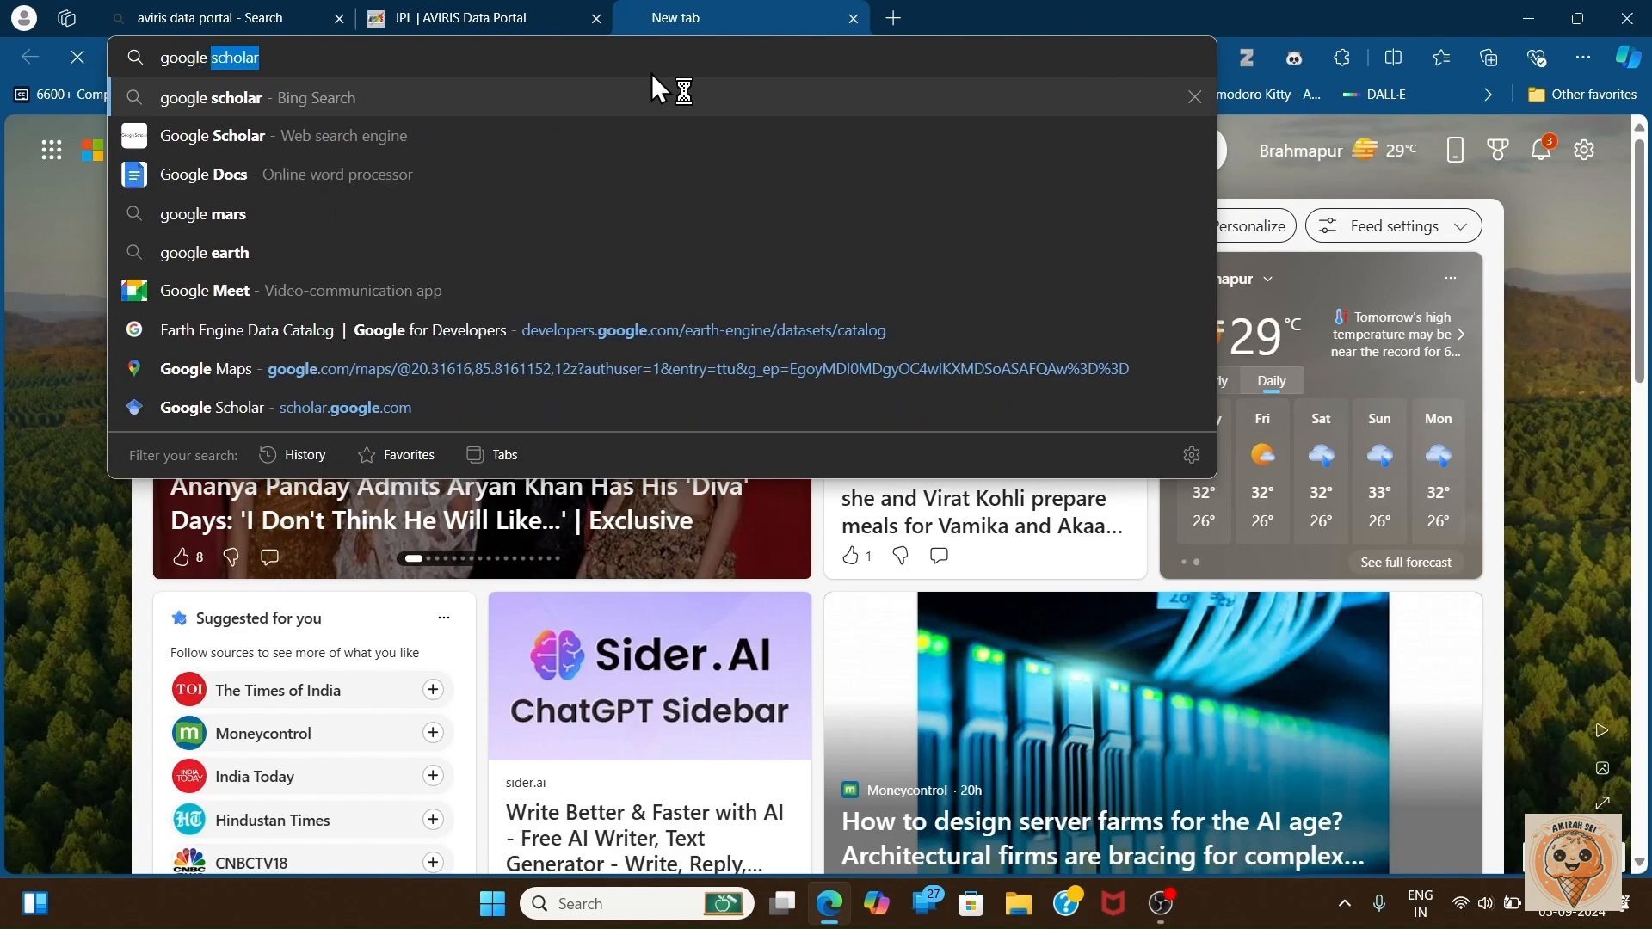
{"action": "type", "text": "earth"}
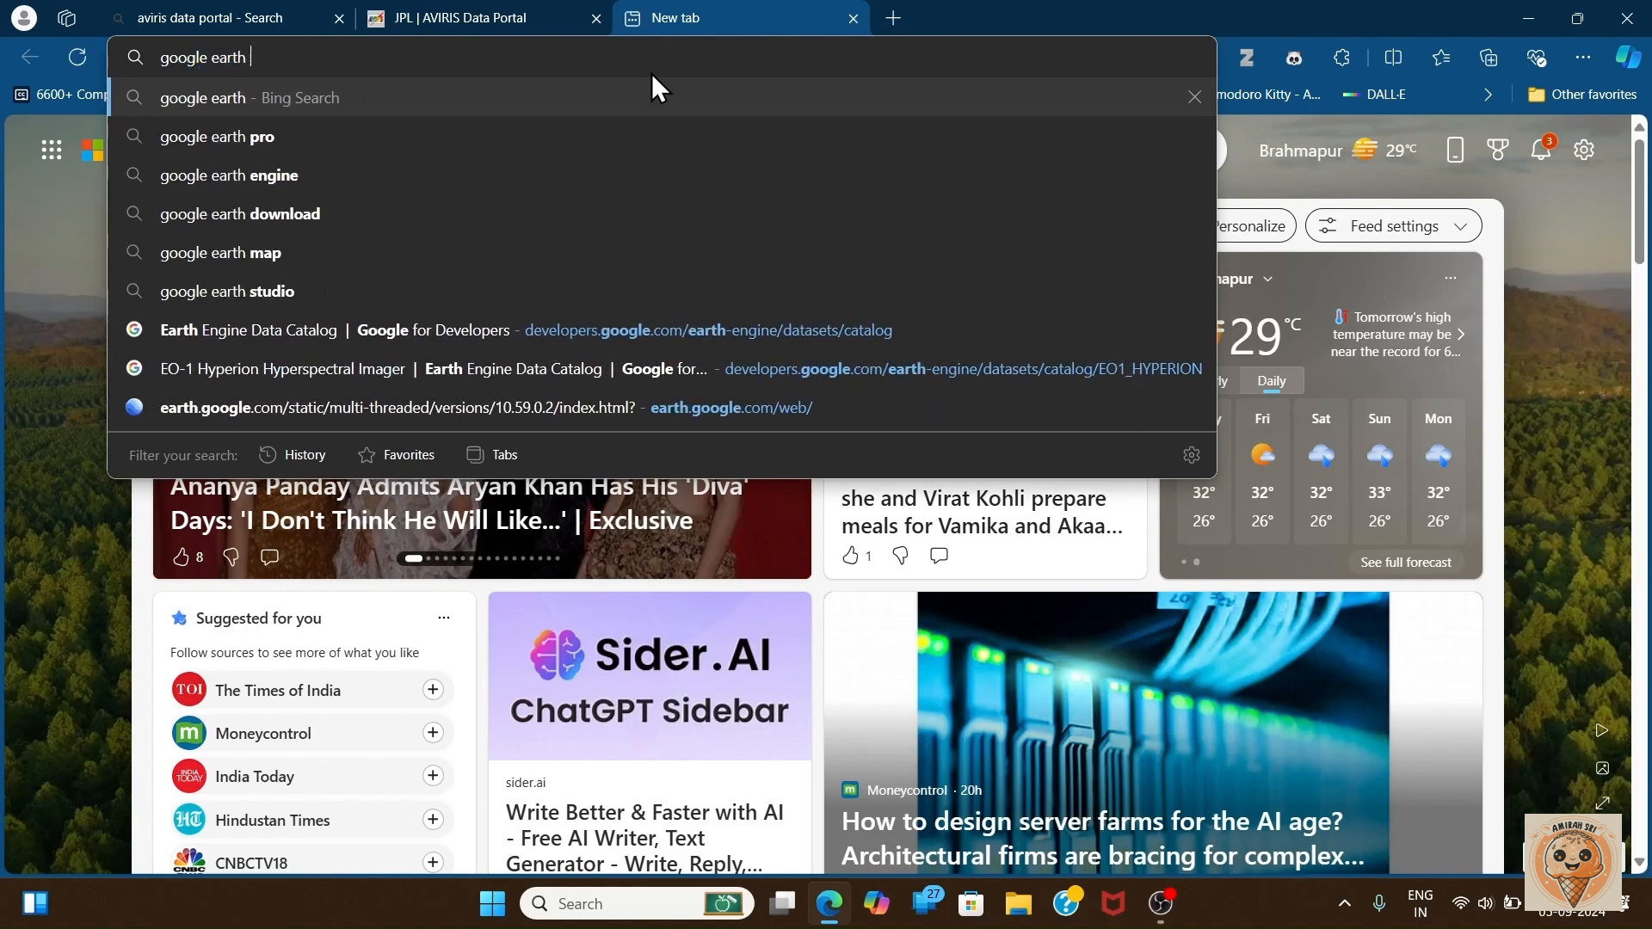
{"action": "key", "text": "Return"}
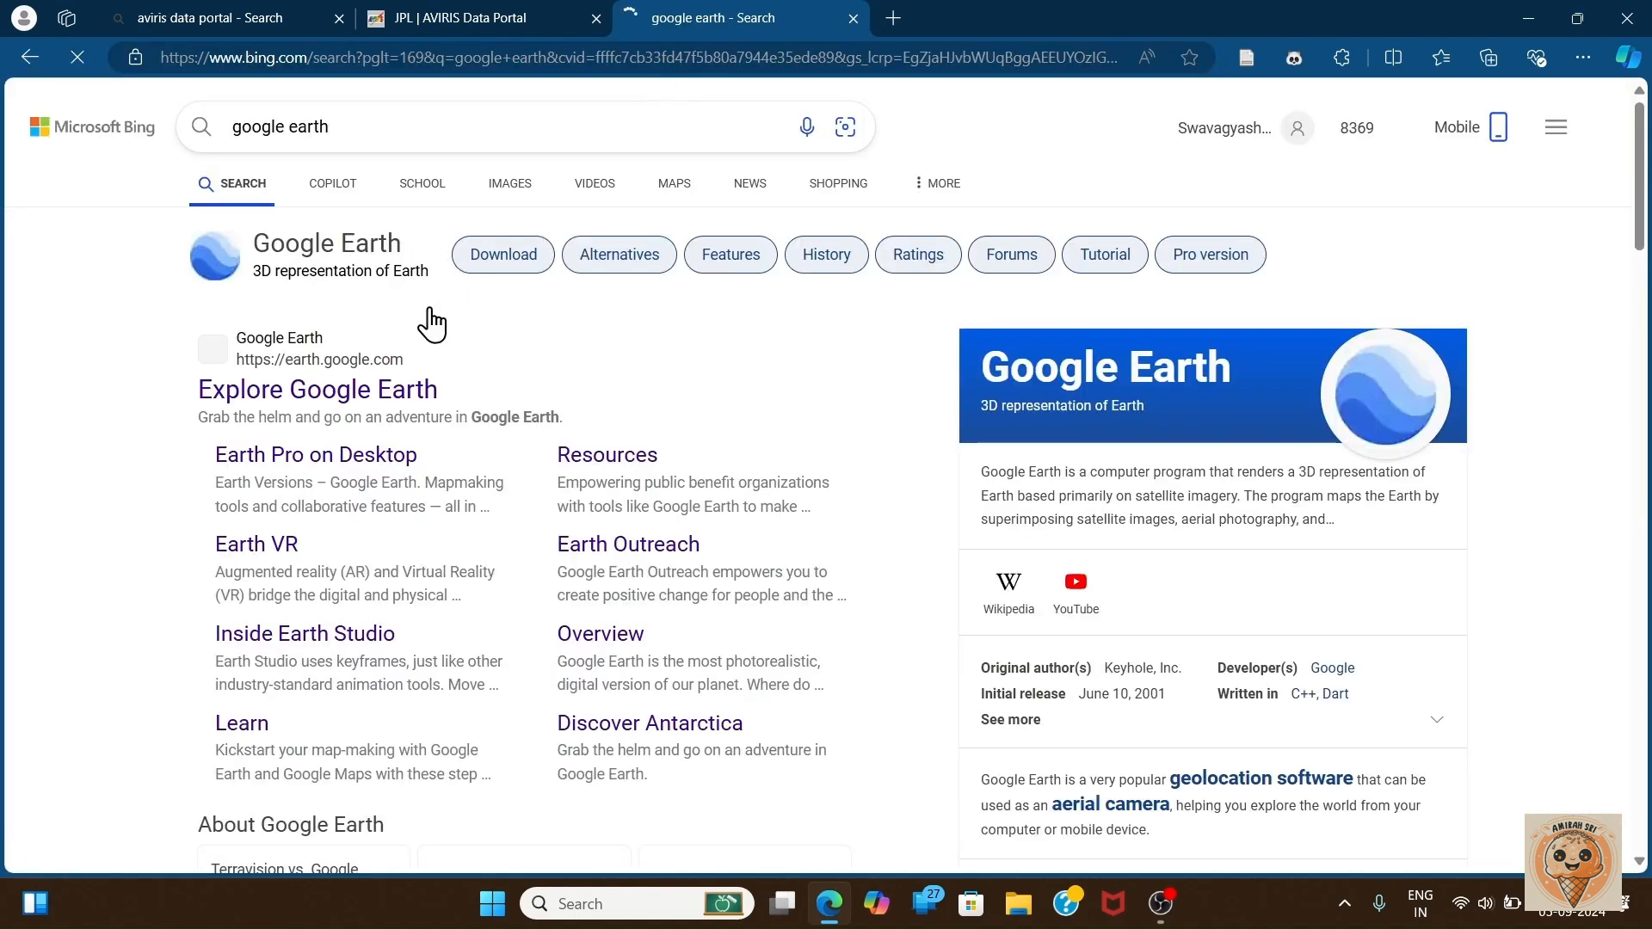
{"action": "left_click", "coordinate": [381, 398]}
{"action": "left_click", "coordinate": [855, 18]}
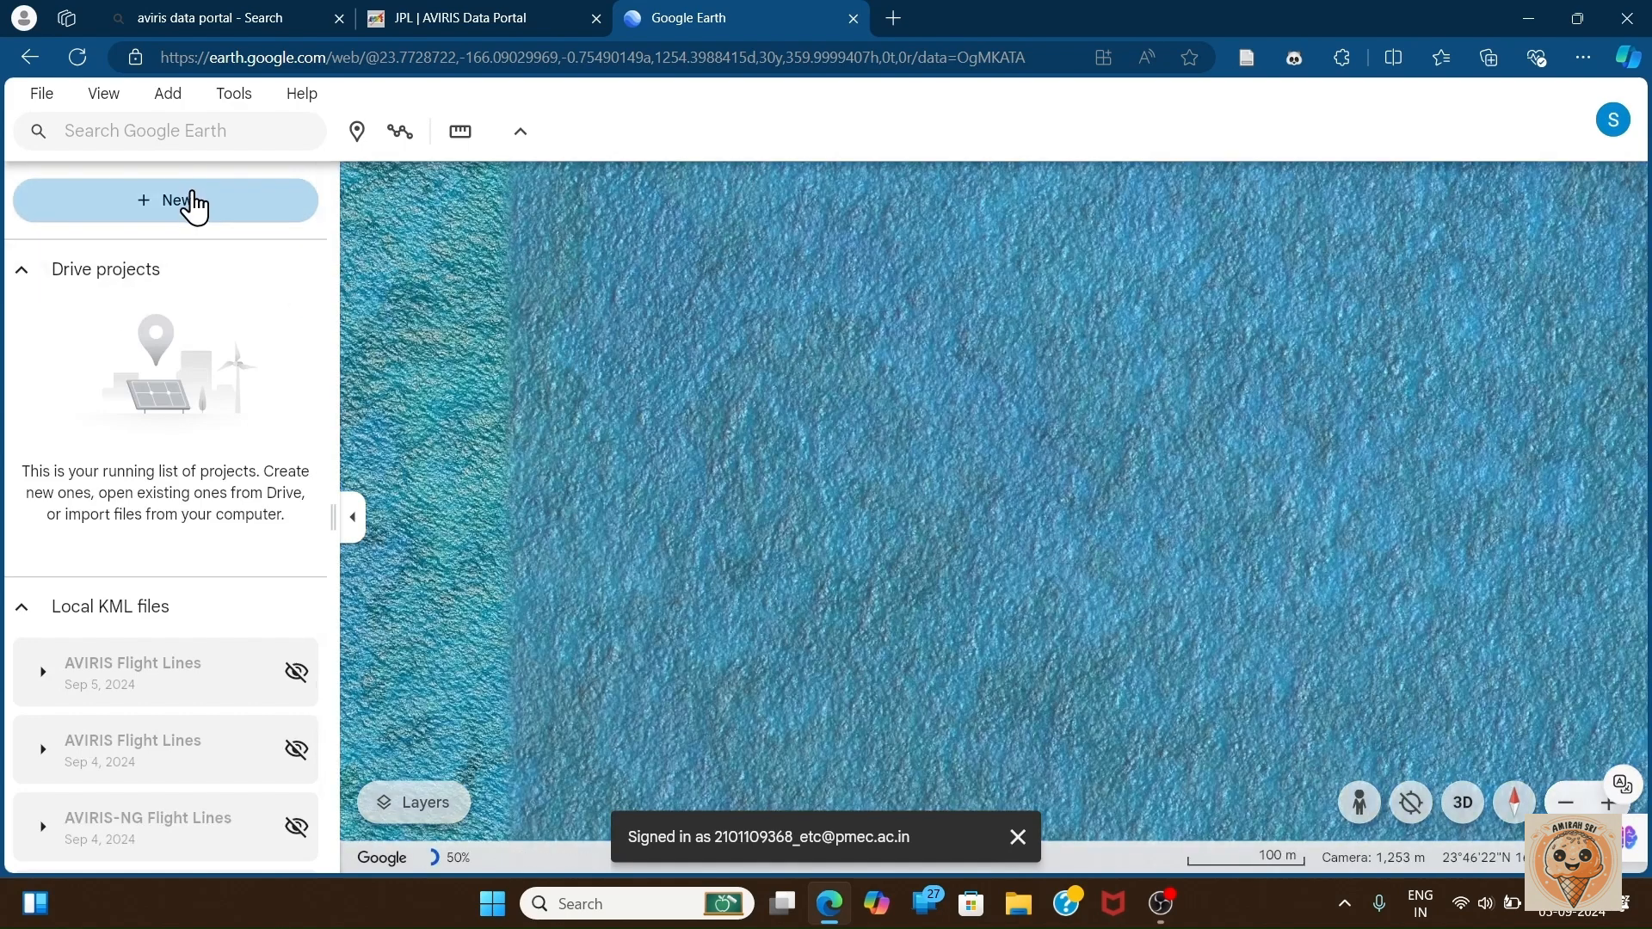
- Import AVIRIS_2021 (1).kml from Downloads into Google Earth as a local KML file
{"action": "left_click", "coordinate": [194, 207]}
{"action": "left_click", "coordinate": [745, 582]}
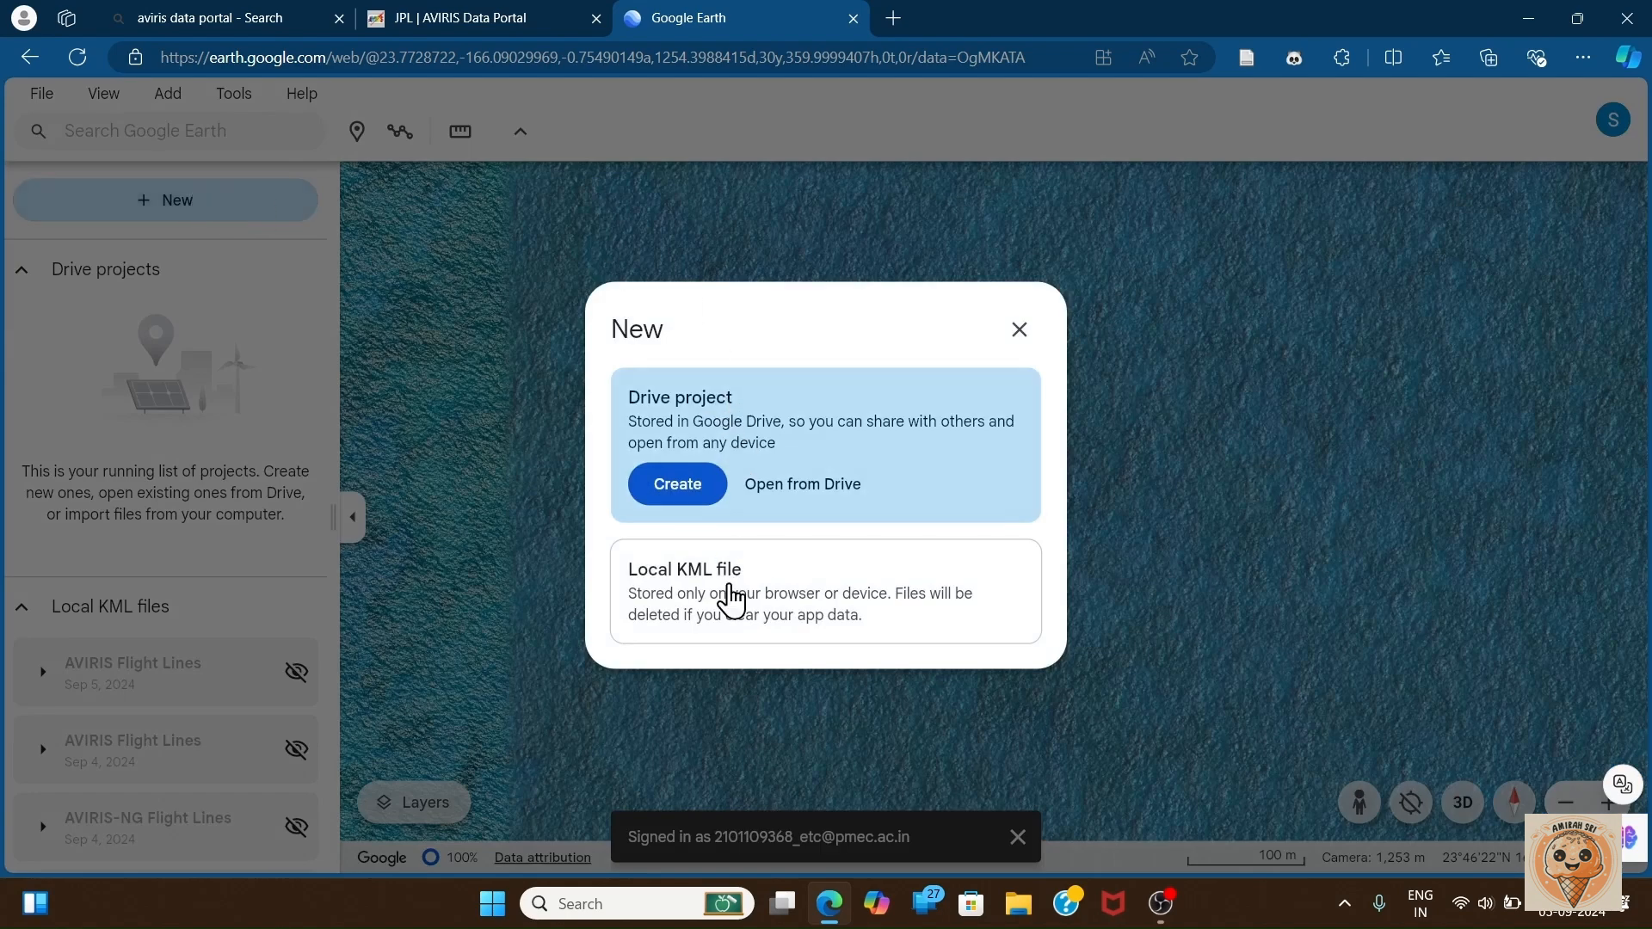
{"action": "left_click", "coordinate": [769, 607]}
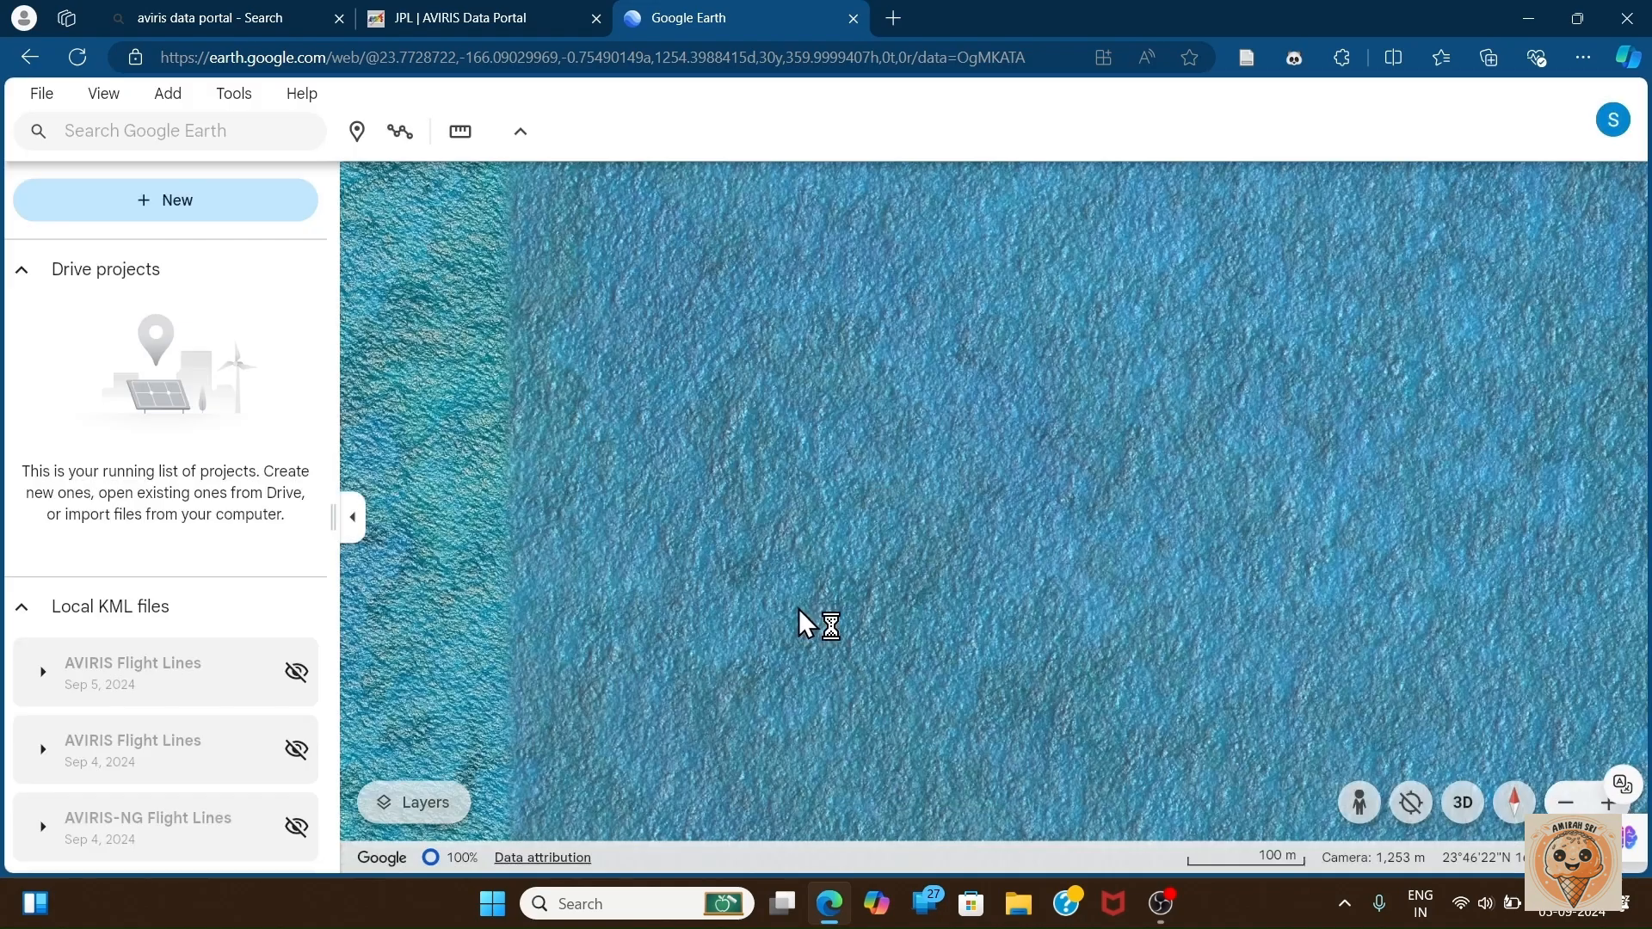
{"action": "left_click", "coordinate": [340, 196]}
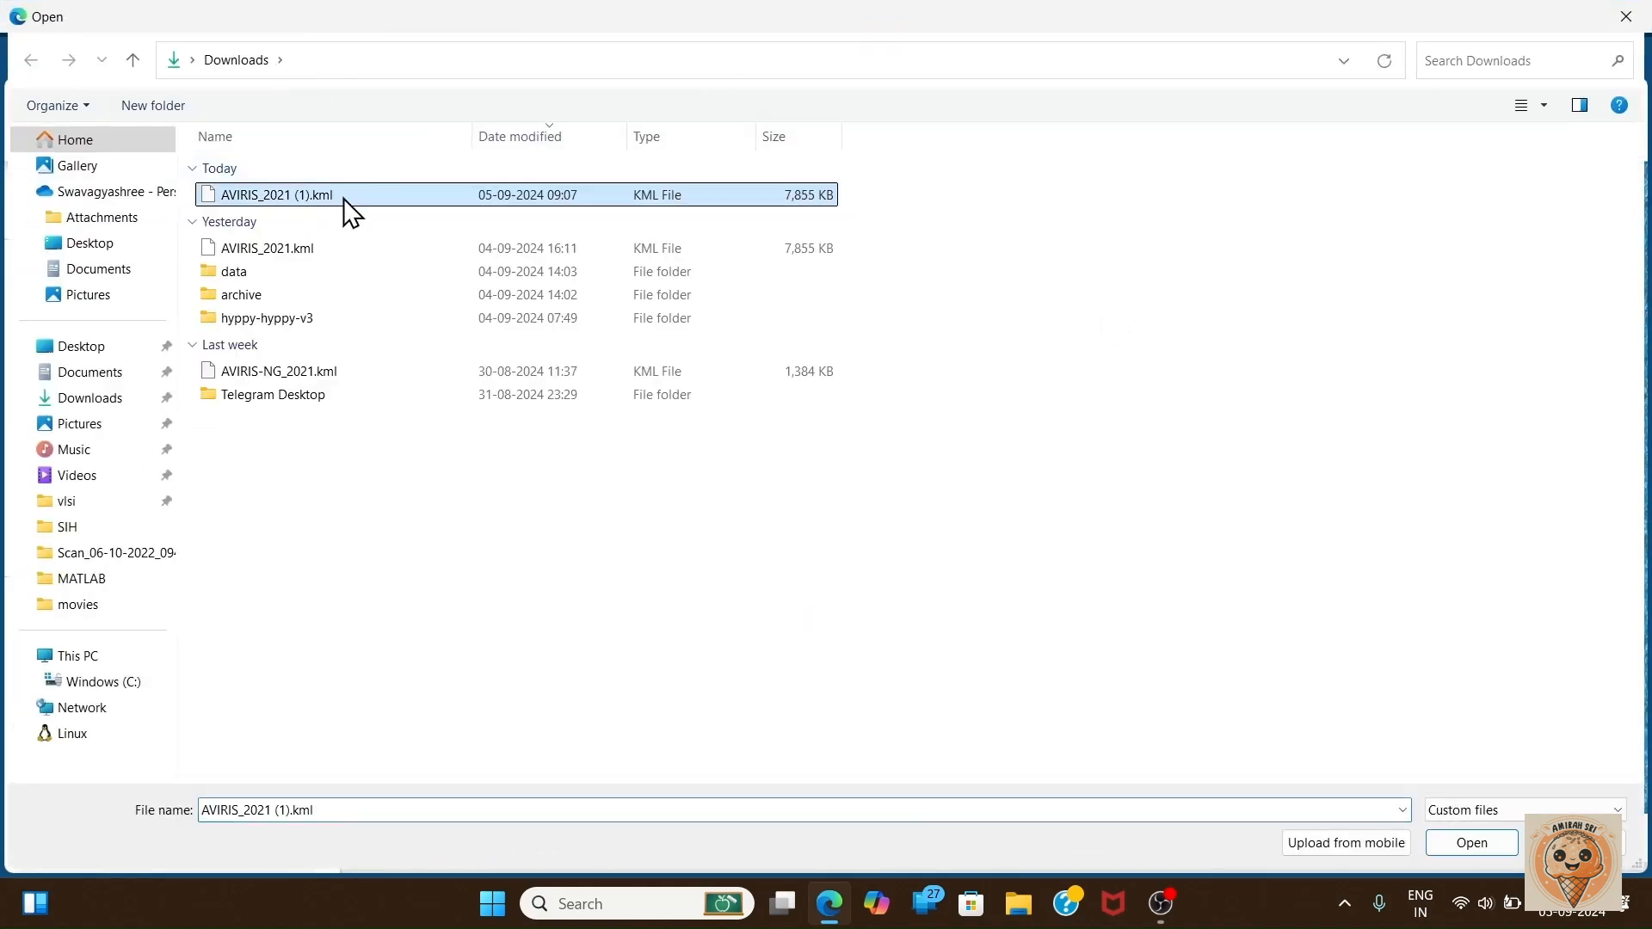
{"action": "left_click", "coordinate": [1467, 845]}
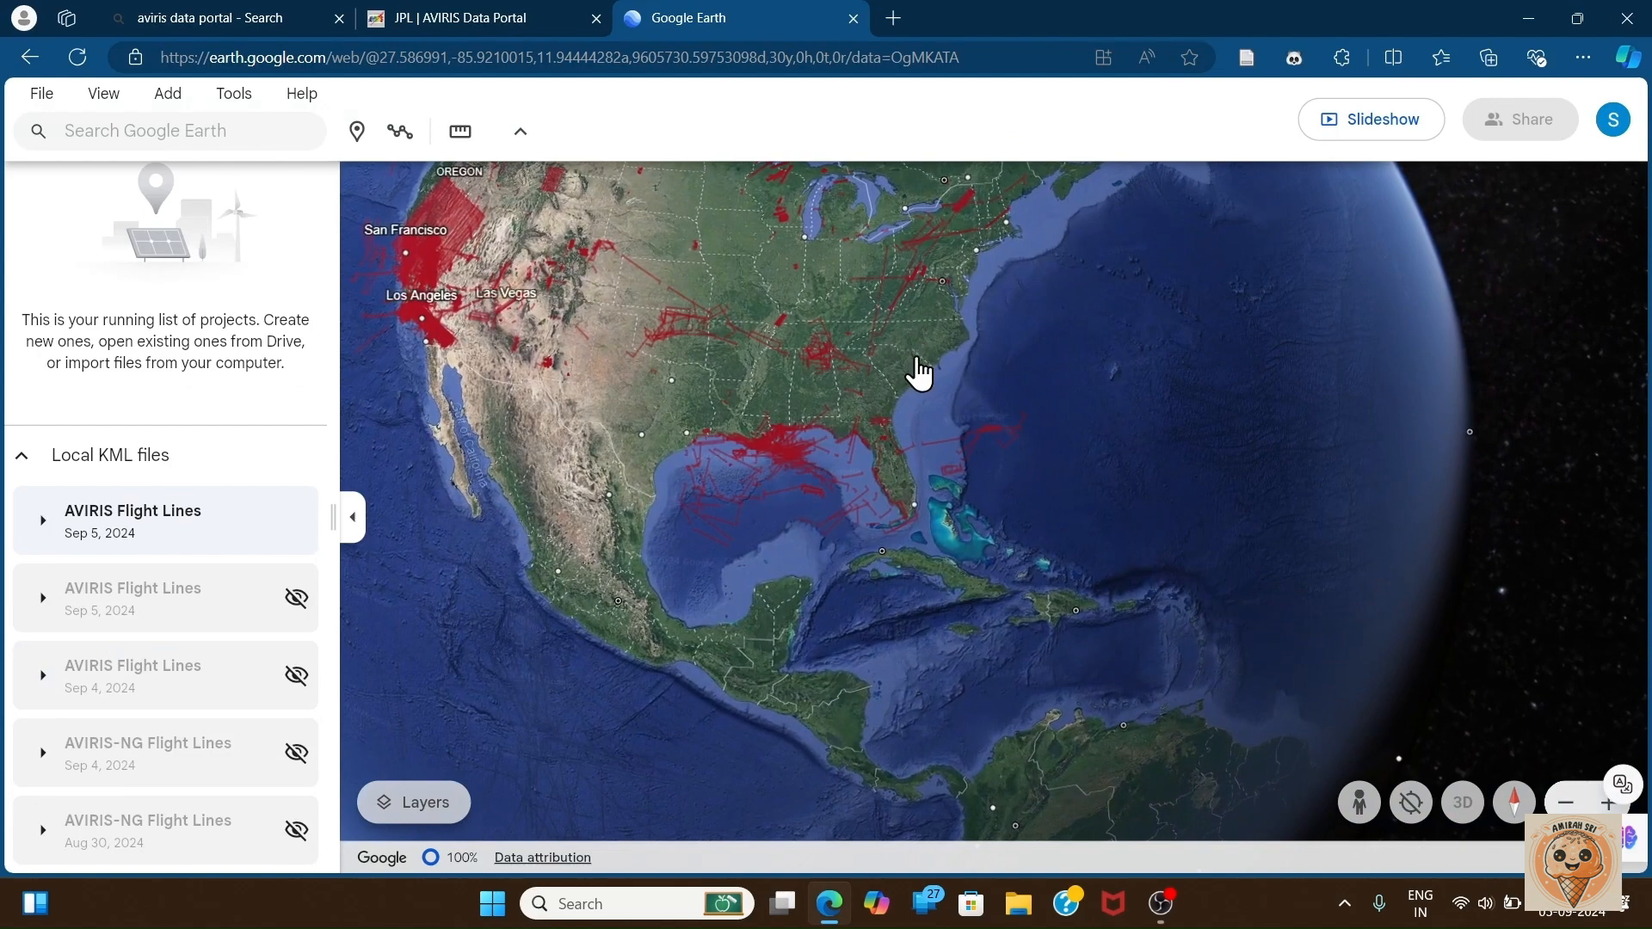
- Examine where the imported AVIRIS flight lines run across North America, Hawaii and the Florida Gulf coast
{"action": "left_click_drag", "start_coordinate": [542, 450], "coordinate": [1014, 685]}
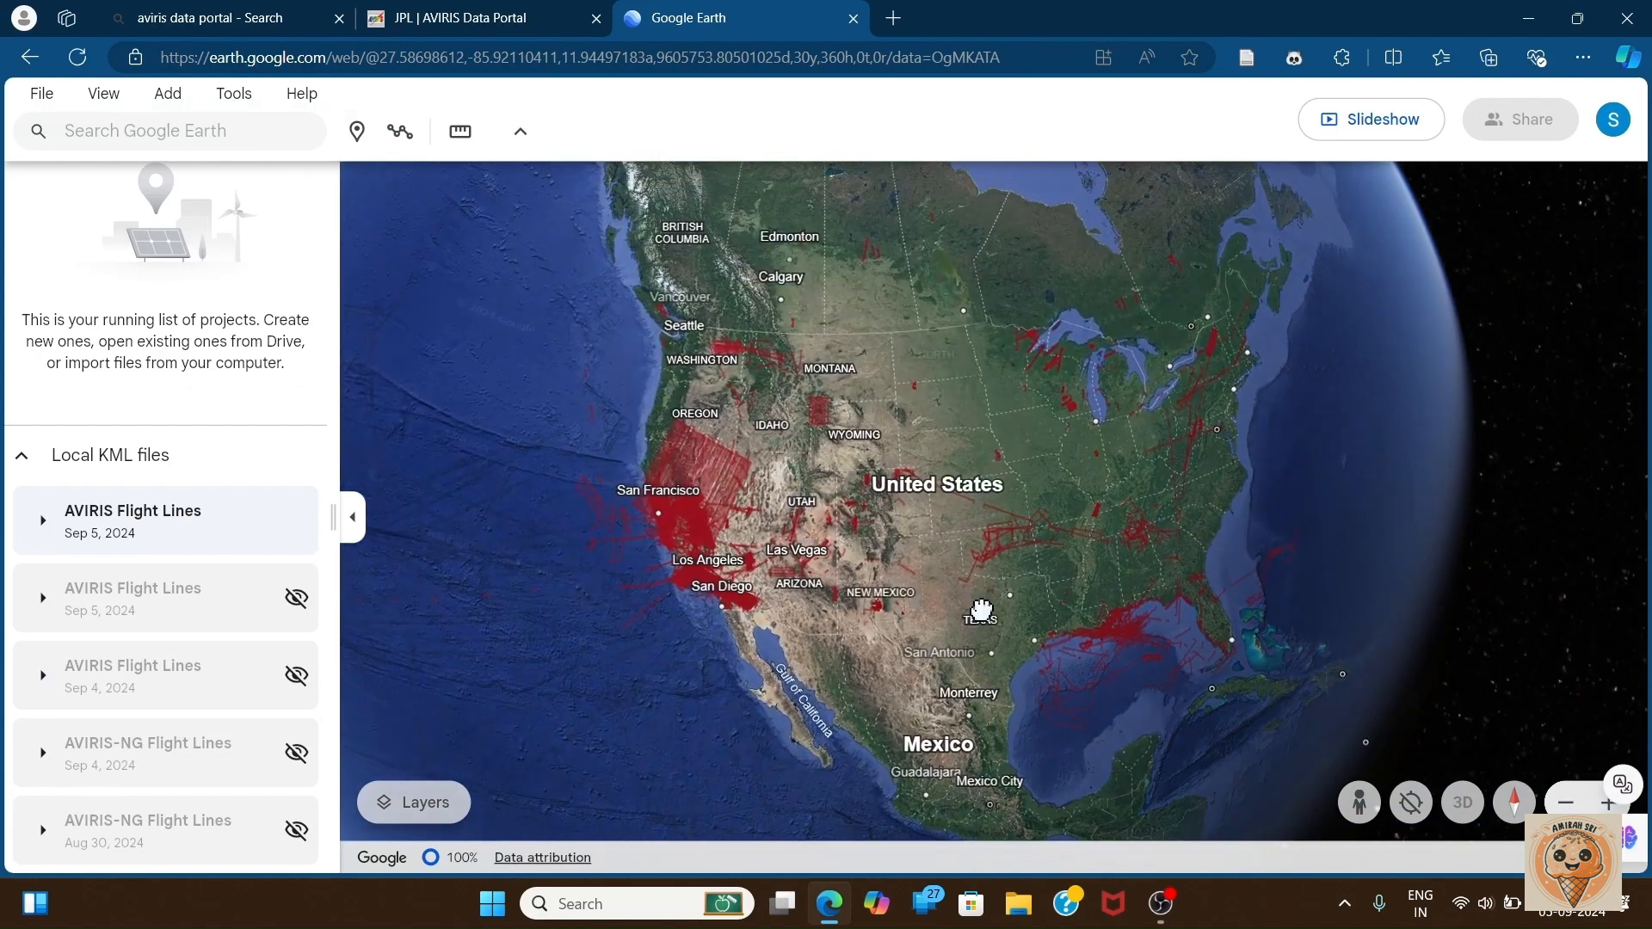
{"action": "left_click_drag", "start_coordinate": [845, 291], "coordinate": [1196, 258]}
{"action": "left_click_drag", "start_coordinate": [895, 578], "coordinate": [823, 152]}
{"action": "left_click_drag", "start_coordinate": [970, 461], "coordinate": [621, 528]}
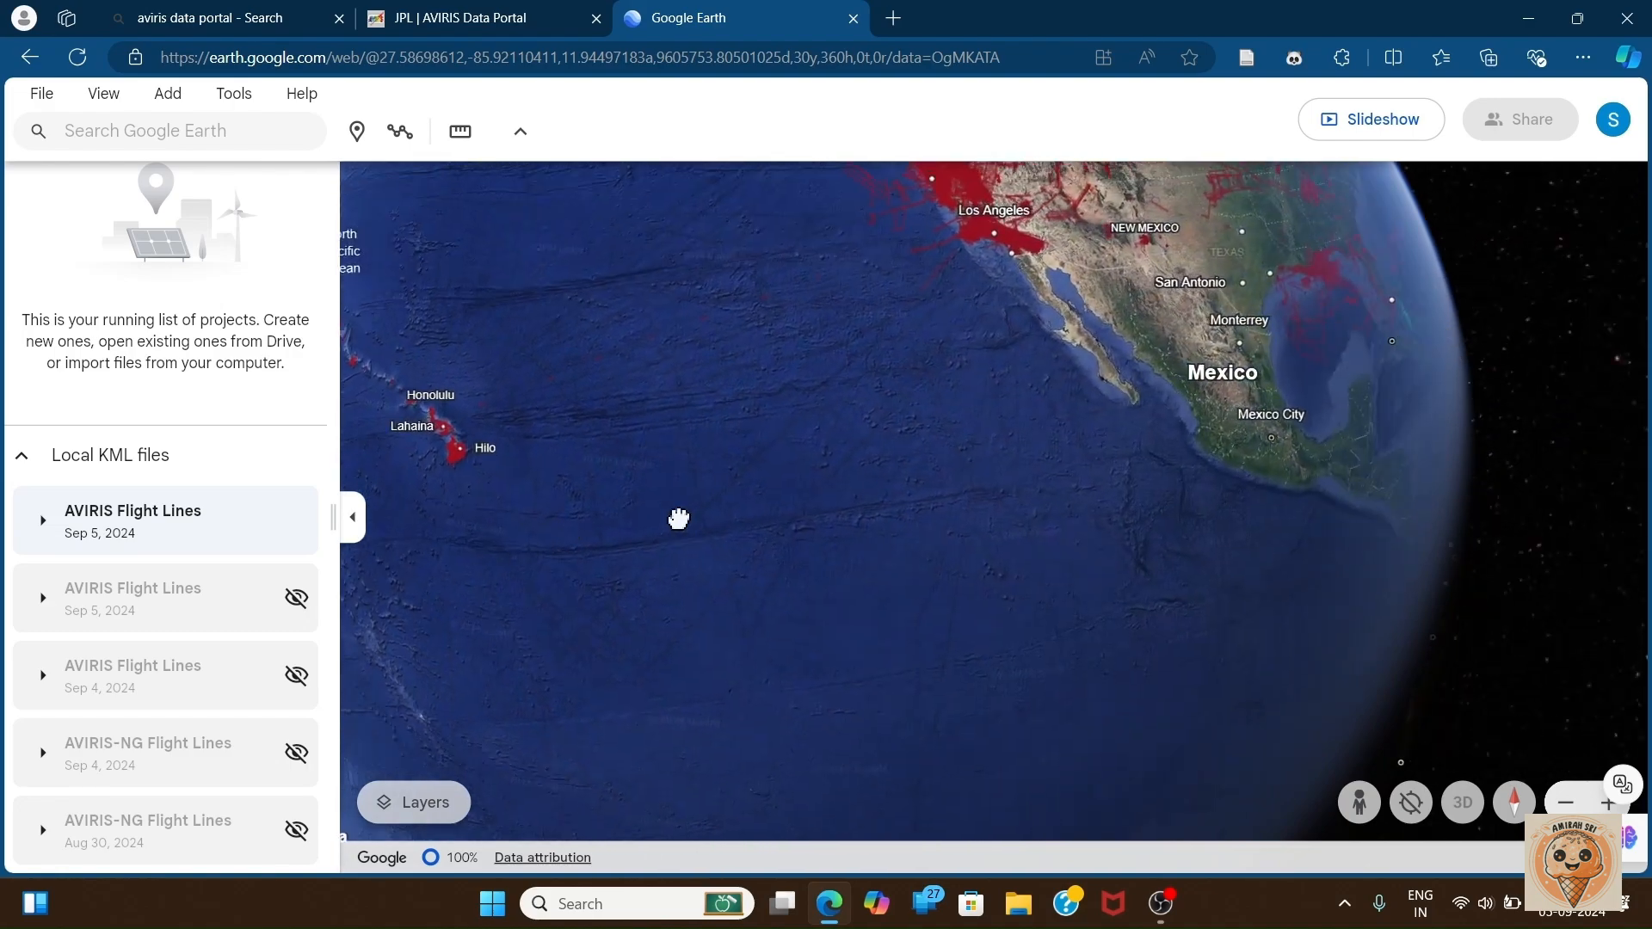
{"action": "left_click_drag", "start_coordinate": [1022, 506], "coordinate": [774, 545]}
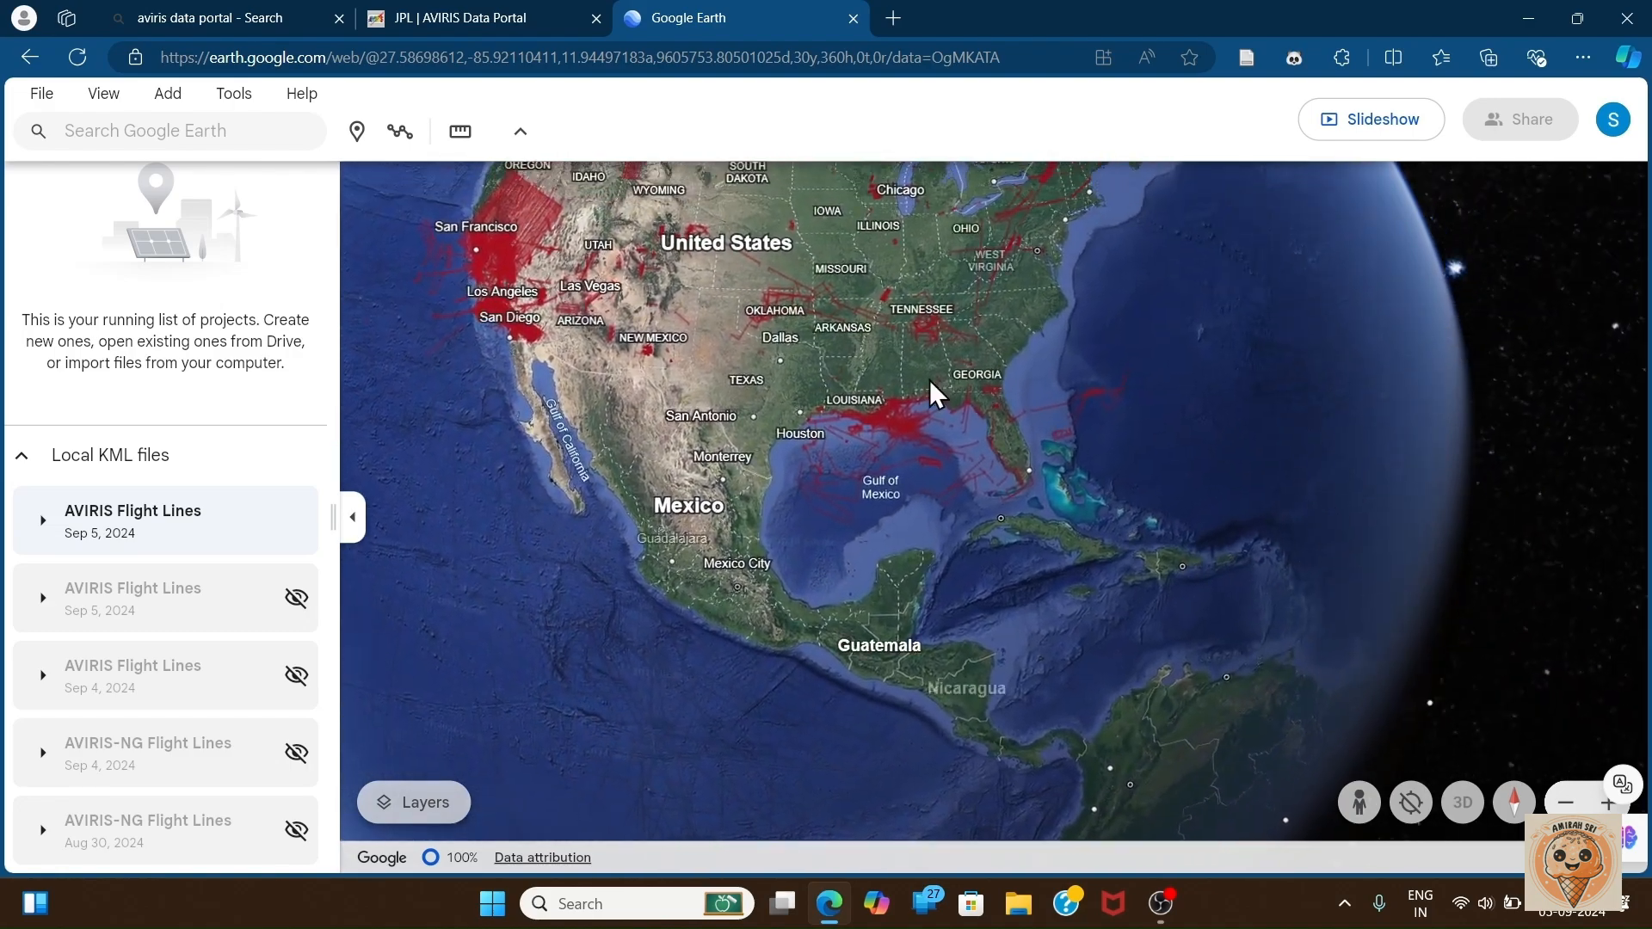
{"action": "scroll", "coordinate": [937, 387], "scroll_direction": "up", "scroll_amount": 10}
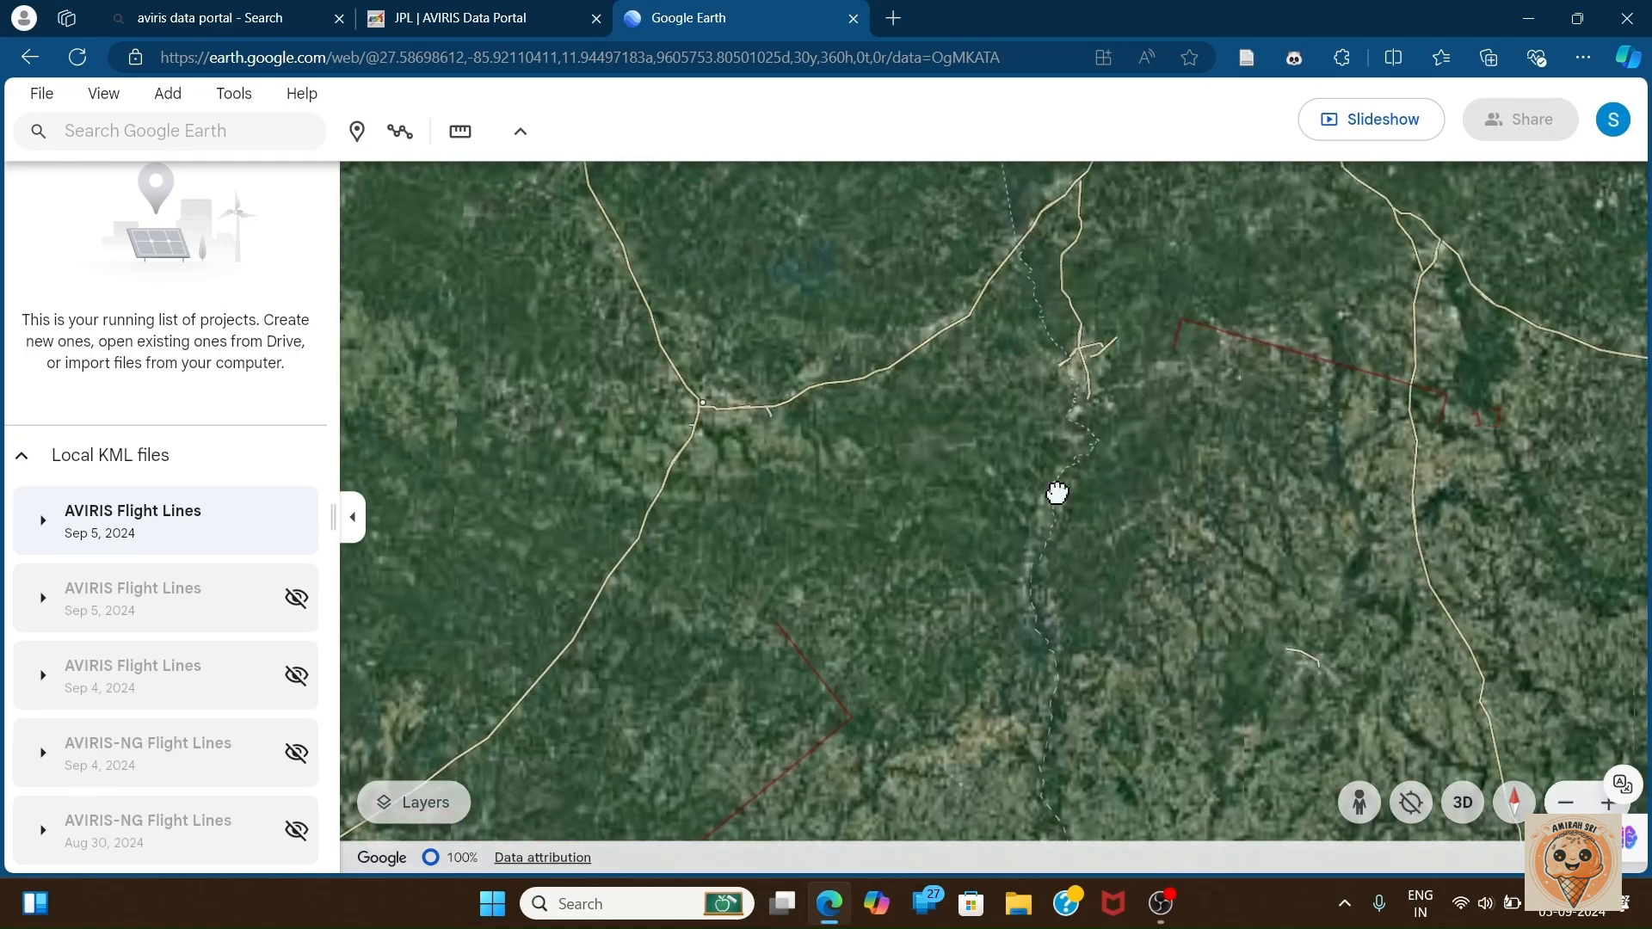
{"action": "scroll", "coordinate": [1056, 493], "scroll_direction": "down", "scroll_amount": 3}
{"action": "left_click_drag", "start_coordinate": [1056, 493], "coordinate": [1043, 321]}
{"action": "left_click_drag", "start_coordinate": [962, 398], "coordinate": [946, 258]}
{"action": "scroll", "coordinate": [715, 375], "scroll_direction": "up", "scroll_amount": 4}
{"action": "left_click_drag", "start_coordinate": [811, 566], "coordinate": [995, 243]}
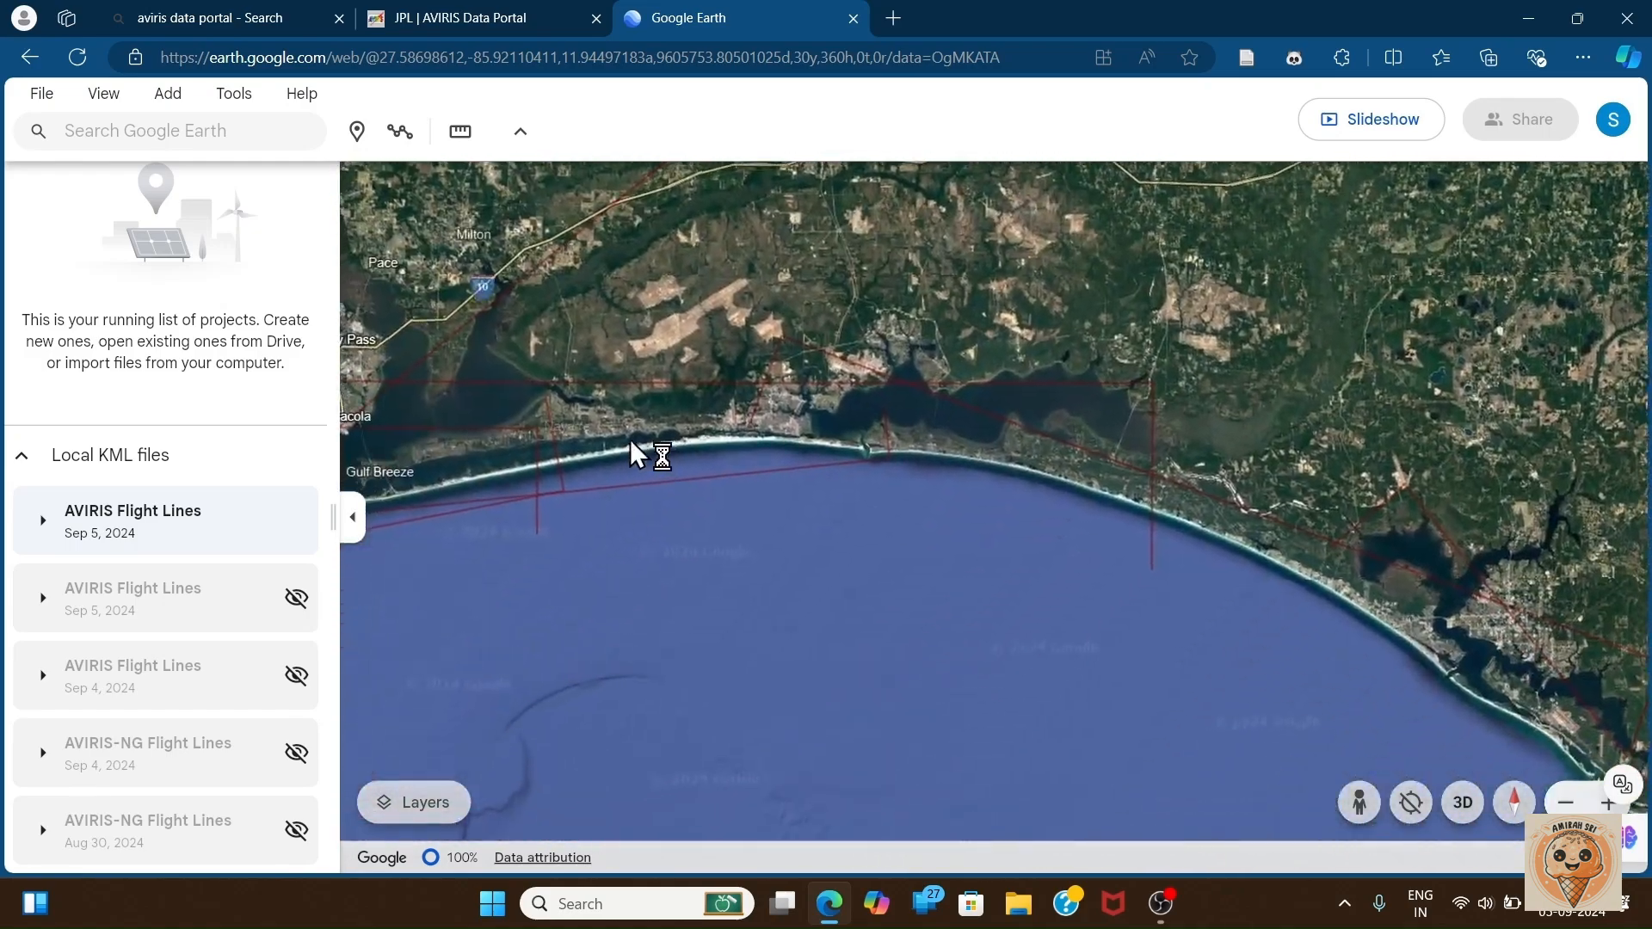
- Open the details of the flight line just offshore of Santa Rosa Island and go through its data and download links
{"action": "scroll", "coordinate": [631, 445], "scroll_direction": "up", "scroll_amount": 5}
{"action": "scroll", "coordinate": [936, 398], "scroll_direction": "up", "scroll_amount": 5}
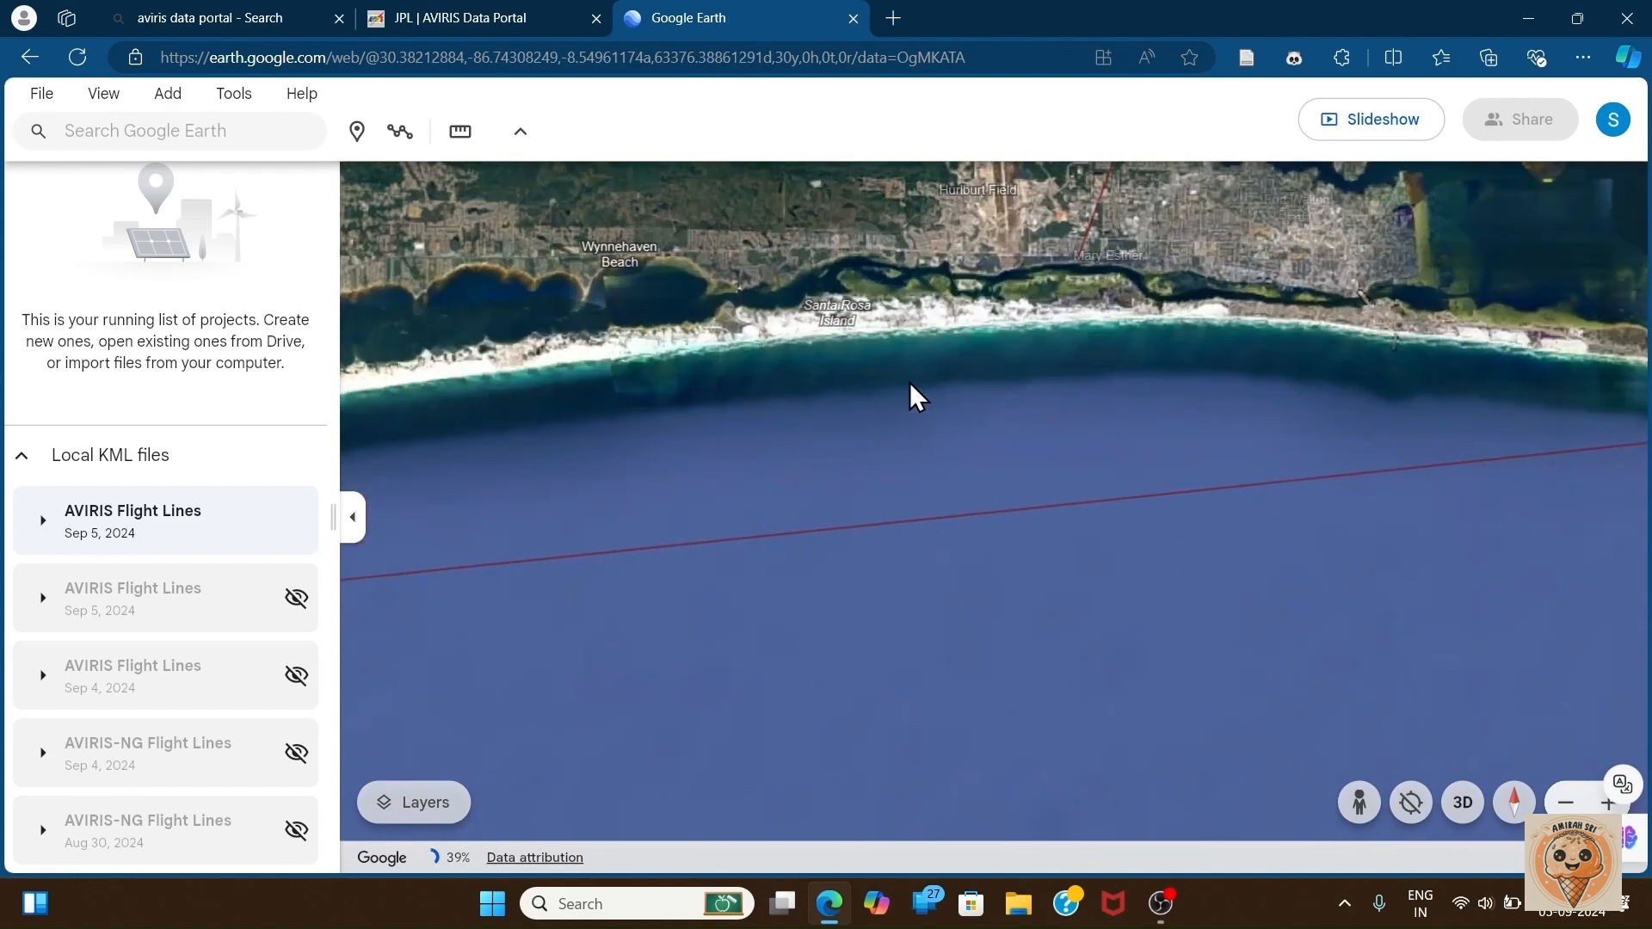
{"action": "left_click_drag", "start_coordinate": [937, 401], "coordinate": [930, 243]}
{"action": "scroll", "coordinate": [947, 320], "scroll_direction": "up", "scroll_amount": 3}
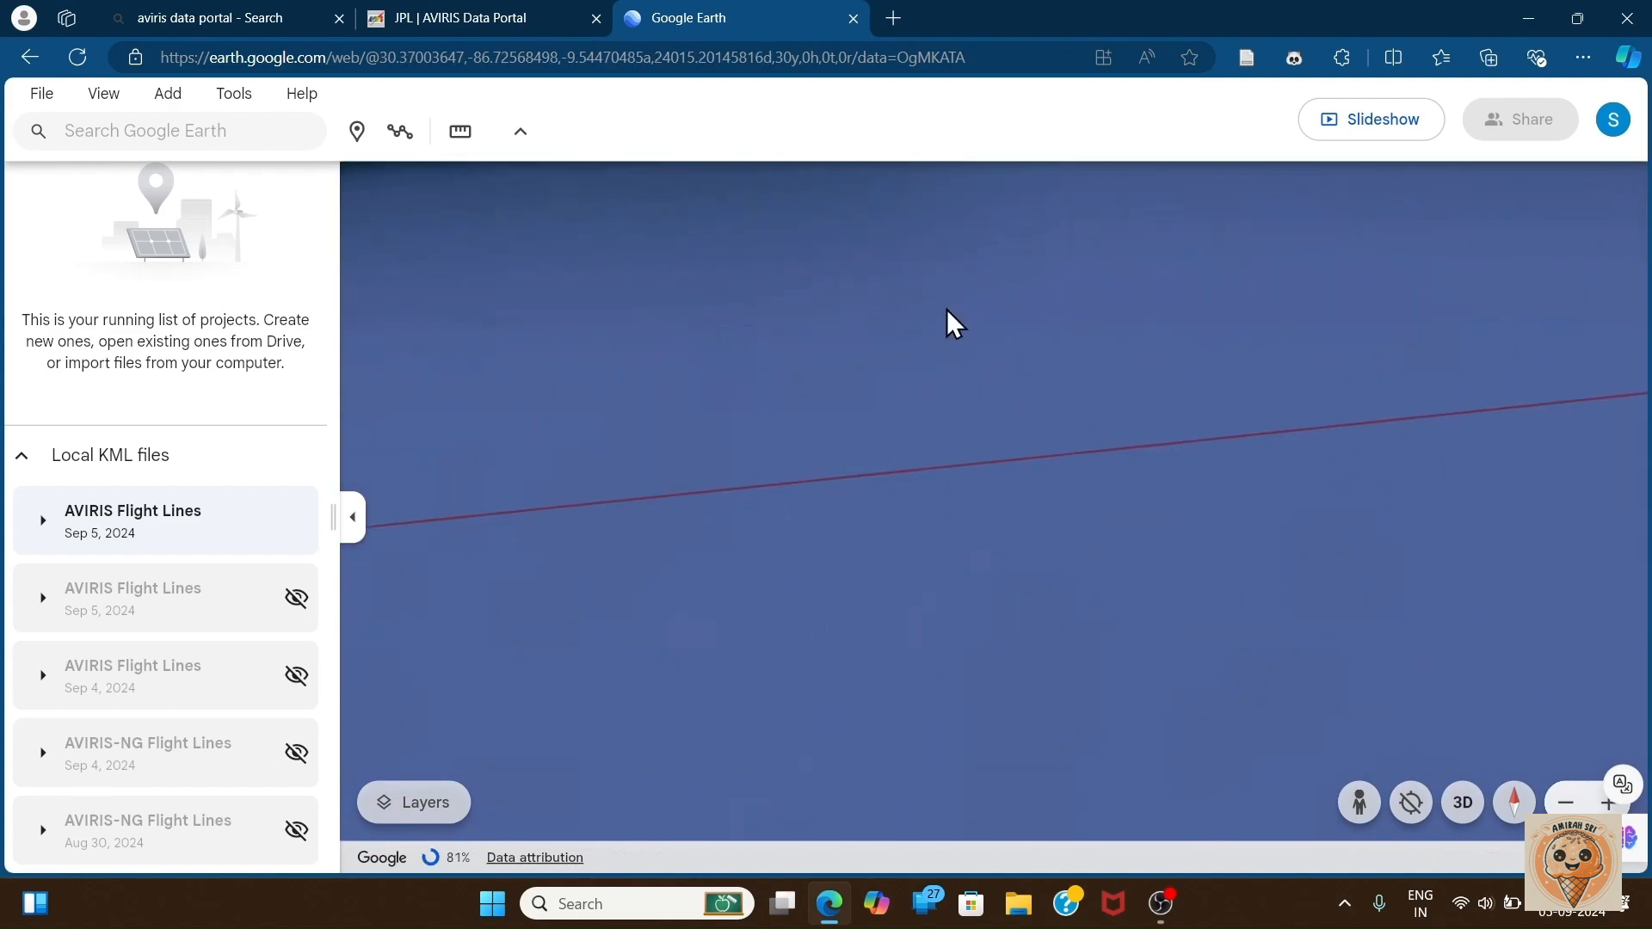
{"action": "left_click", "coordinate": [938, 527]}
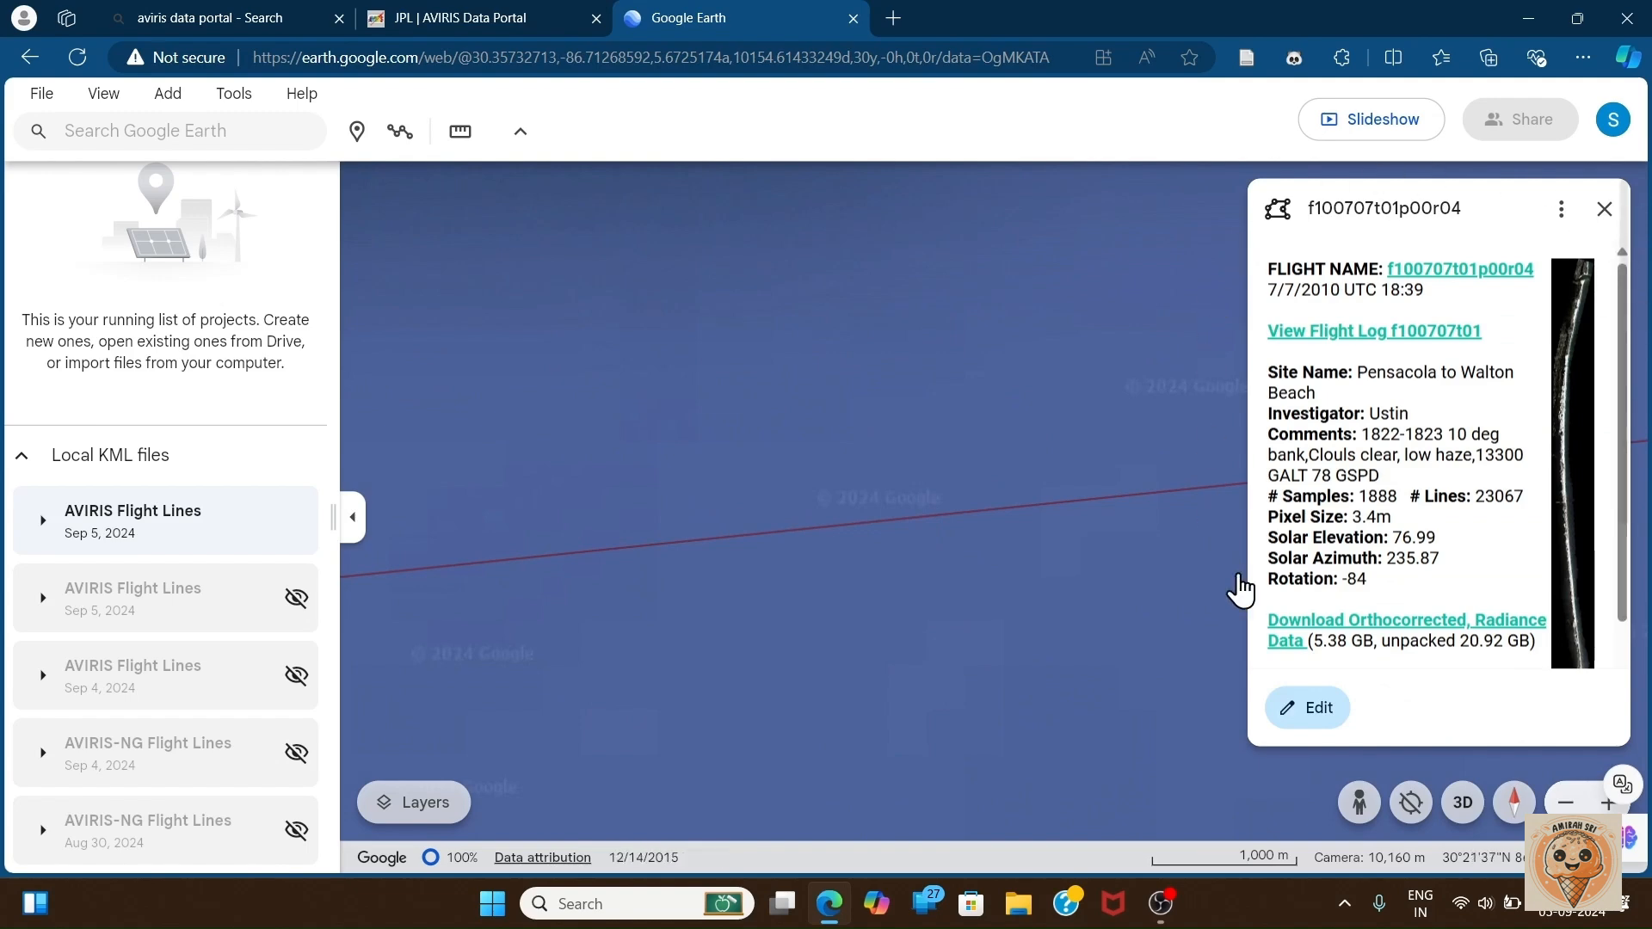
{"action": "scroll", "coordinate": [1403, 525], "scroll_direction": "down", "scroll_amount": 1}
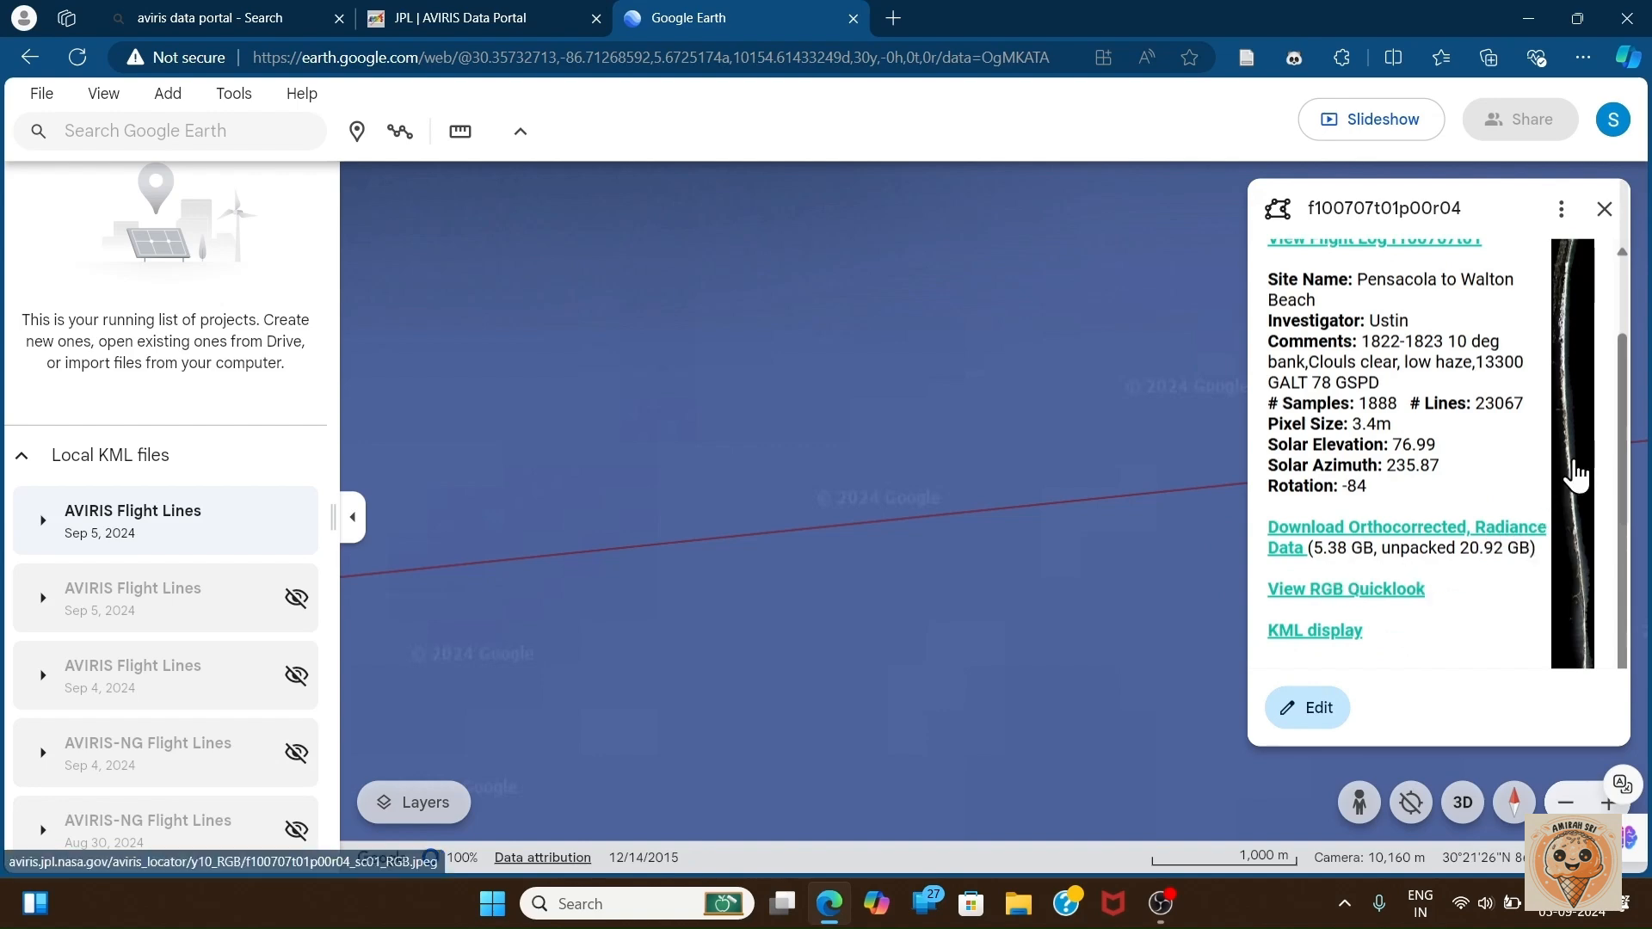
- Open the RGB quicklook image of flight f100707t01p00r04 in a new tab and inspect it at full size
{"action": "right_click", "coordinate": [1562, 472]}
{"action": "left_click", "coordinate": [1325, 133]}
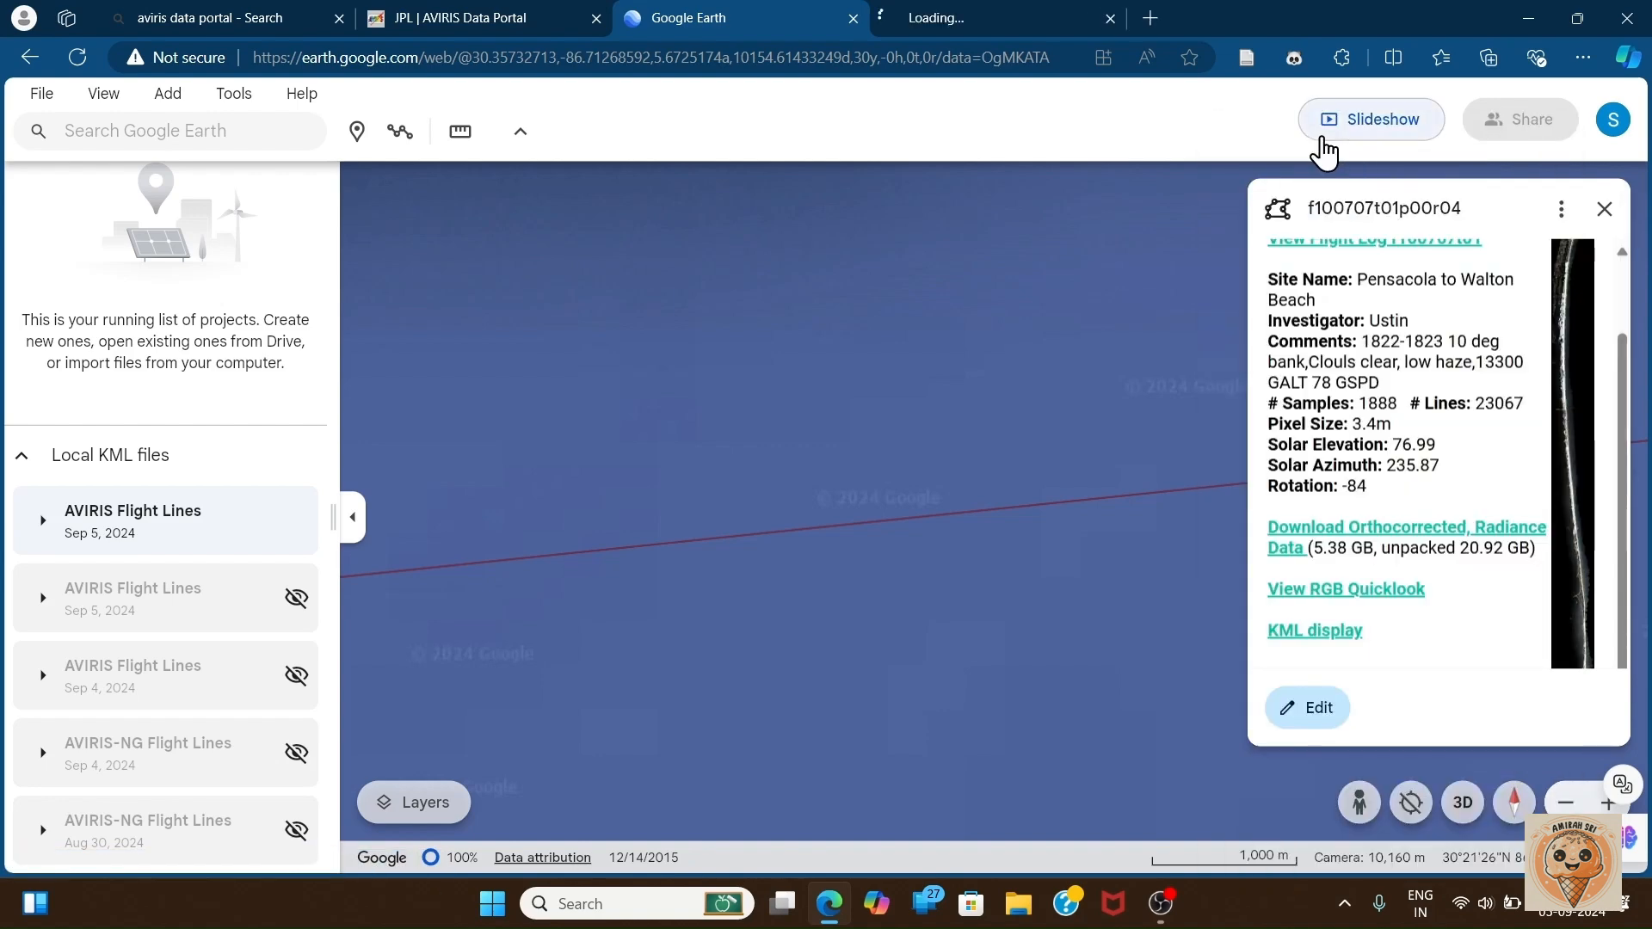
{"action": "left_click", "coordinate": [1002, 17]}
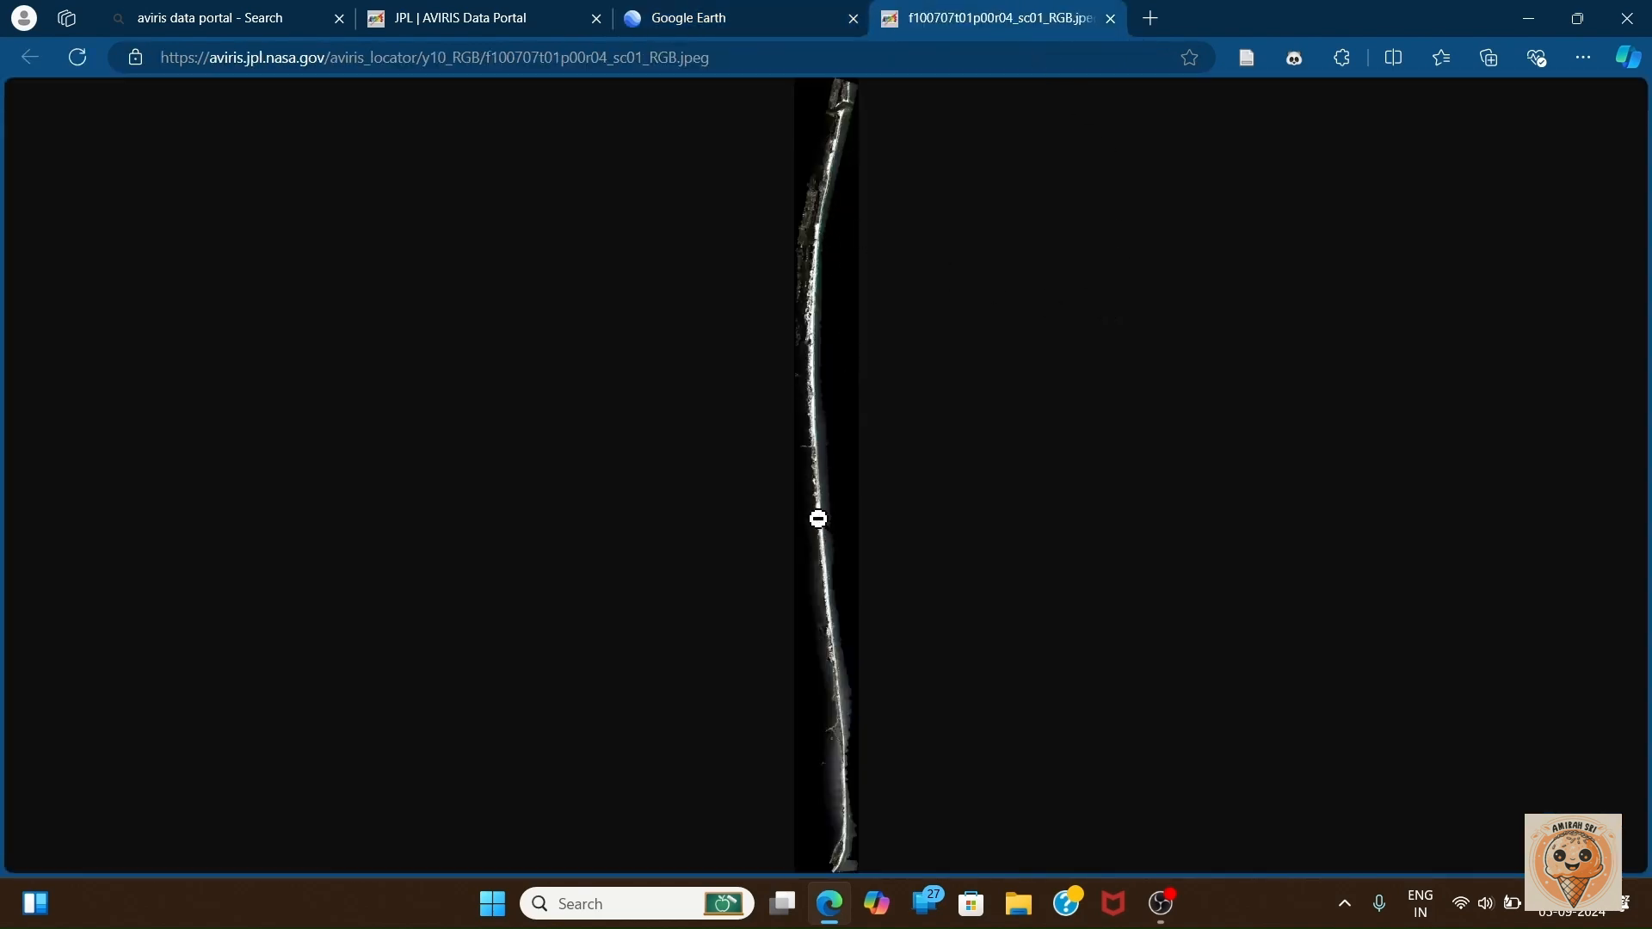
{"action": "left_click", "coordinate": [818, 518]}
{"action": "scroll", "coordinate": [1052, 553], "scroll_direction": "down", "scroll_amount": 1}
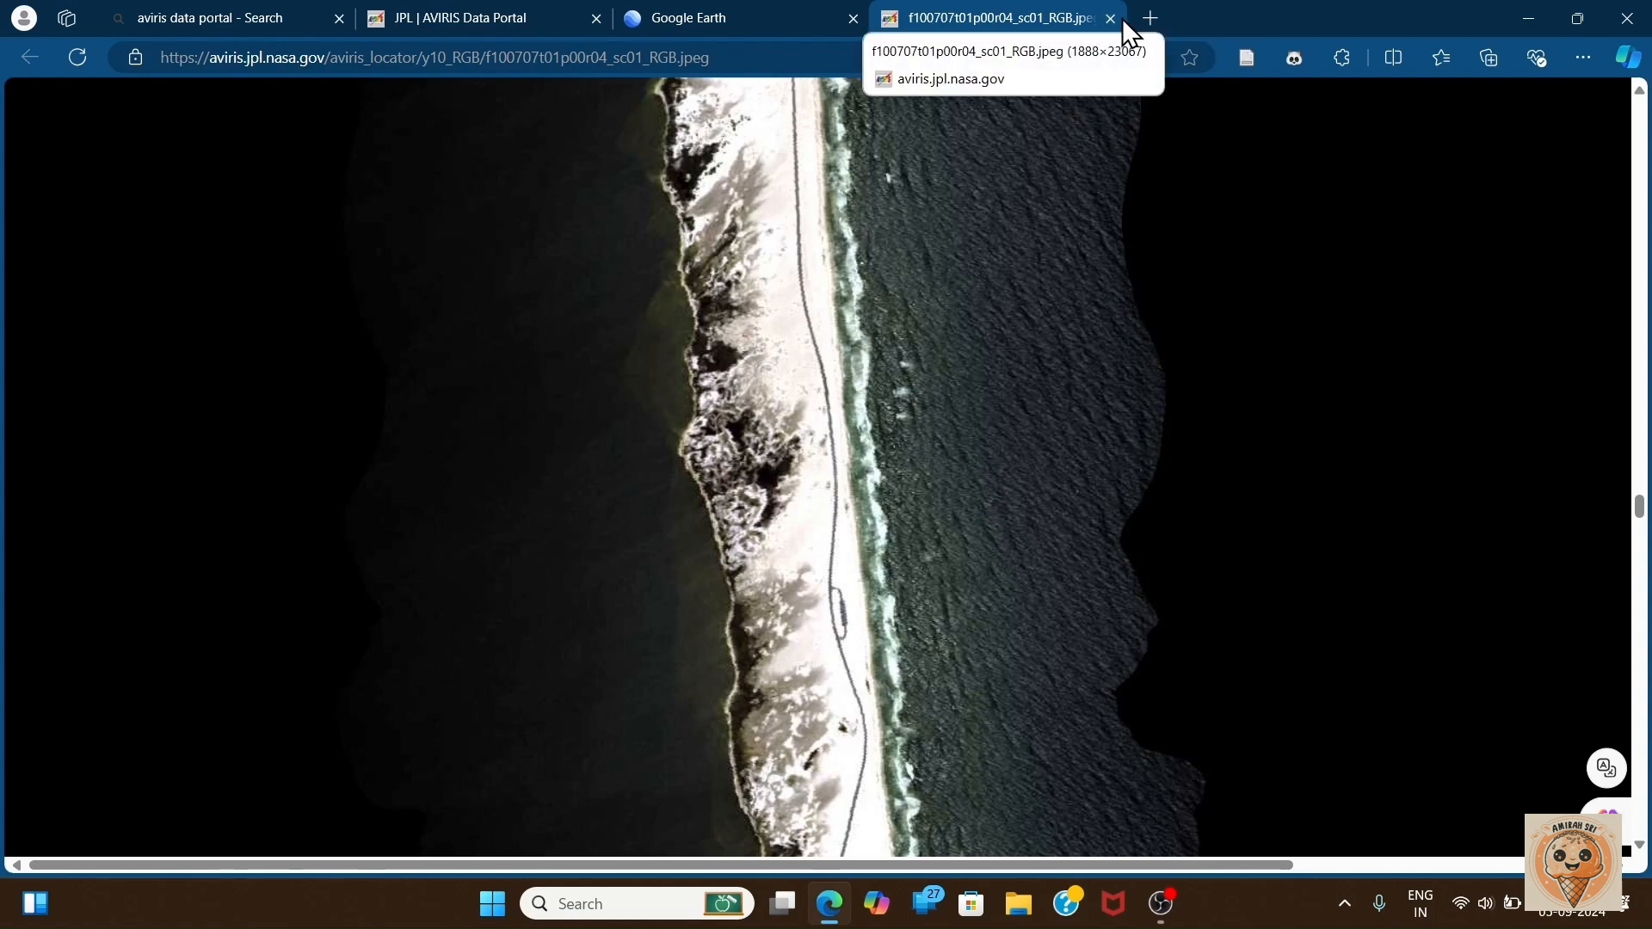
- Return to Google Earth, start downloading the flight line's orthocorrected radiance data, and pause the download
{"action": "left_click", "coordinate": [730, 16]}
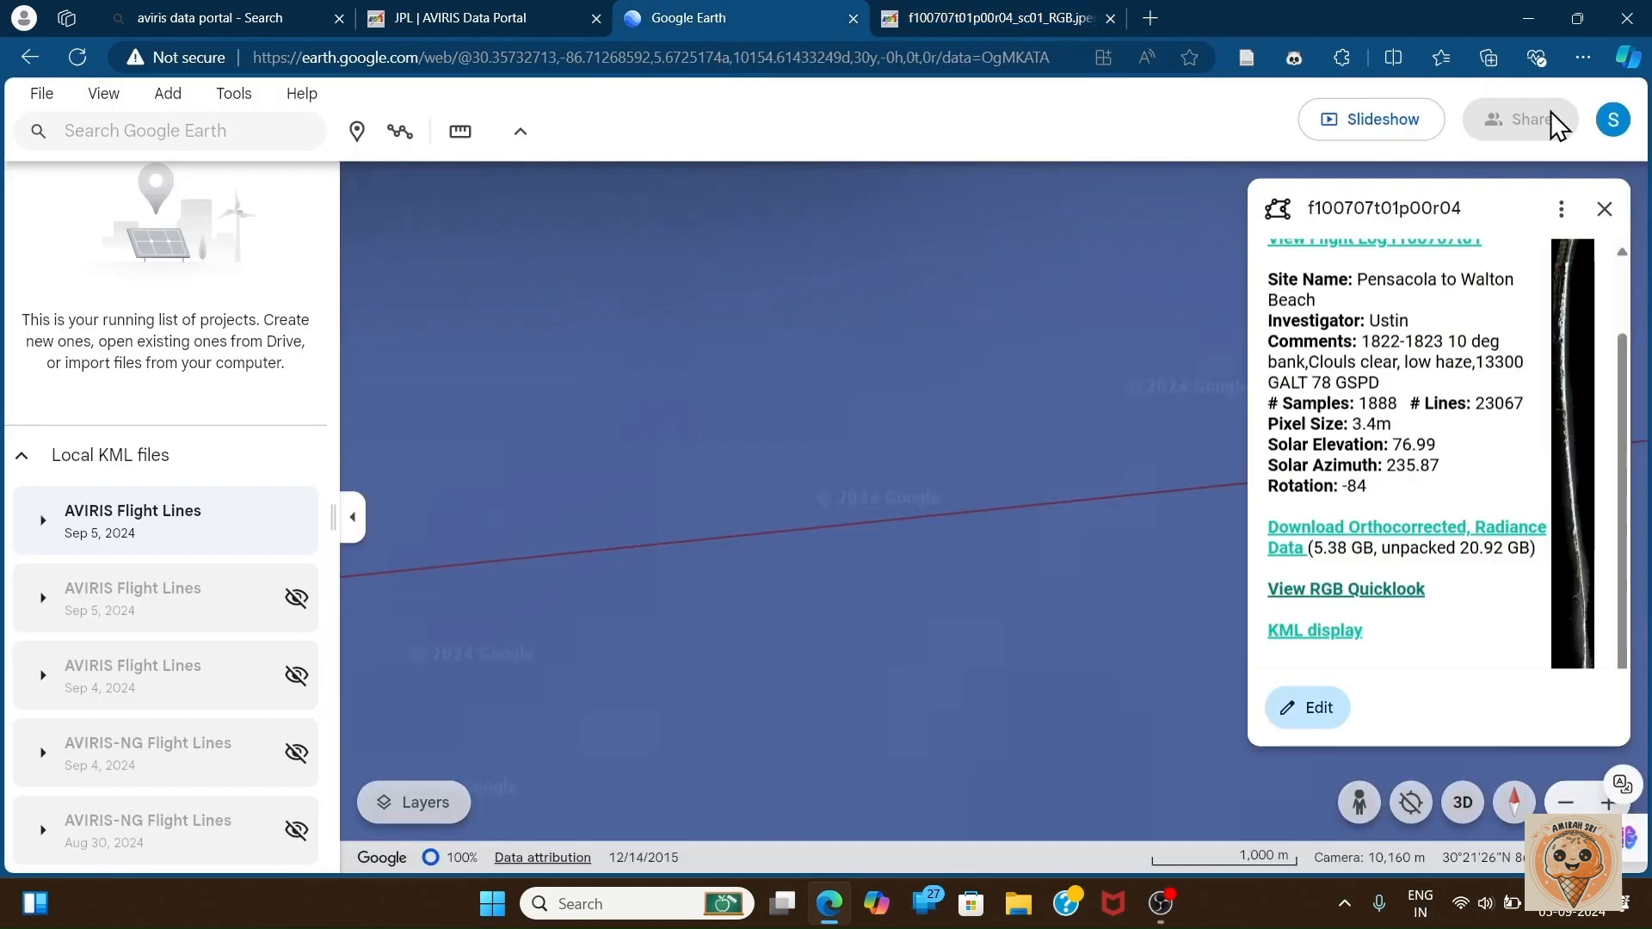
{"action": "left_click", "coordinate": [1437, 526]}
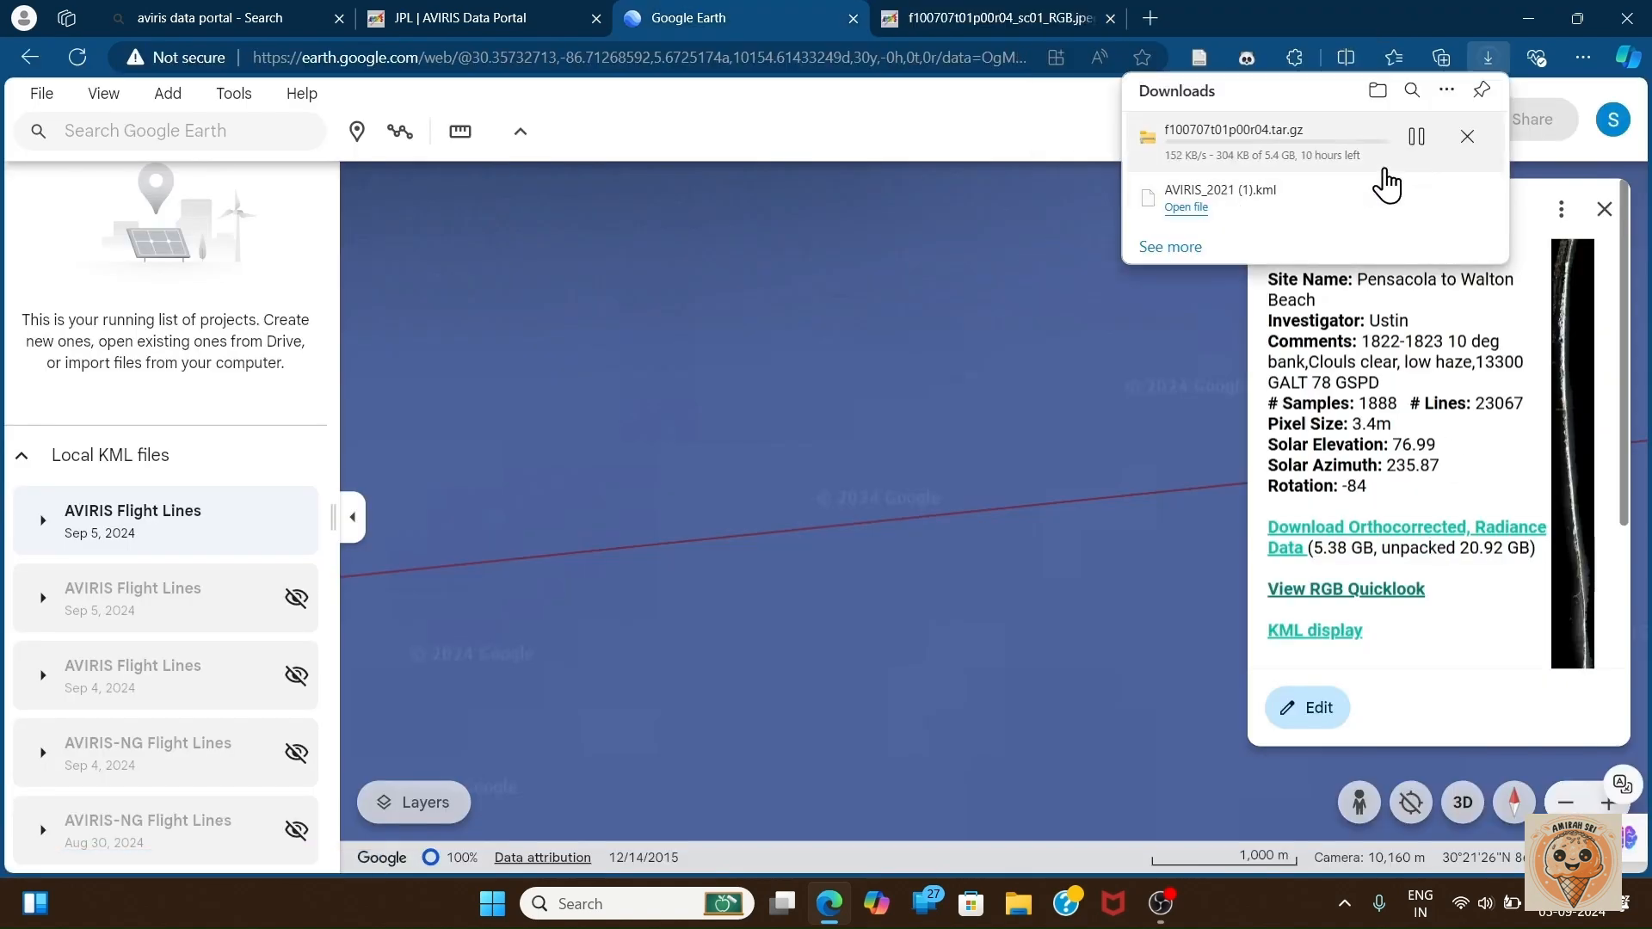
{"action": "left_click", "coordinate": [1415, 136]}
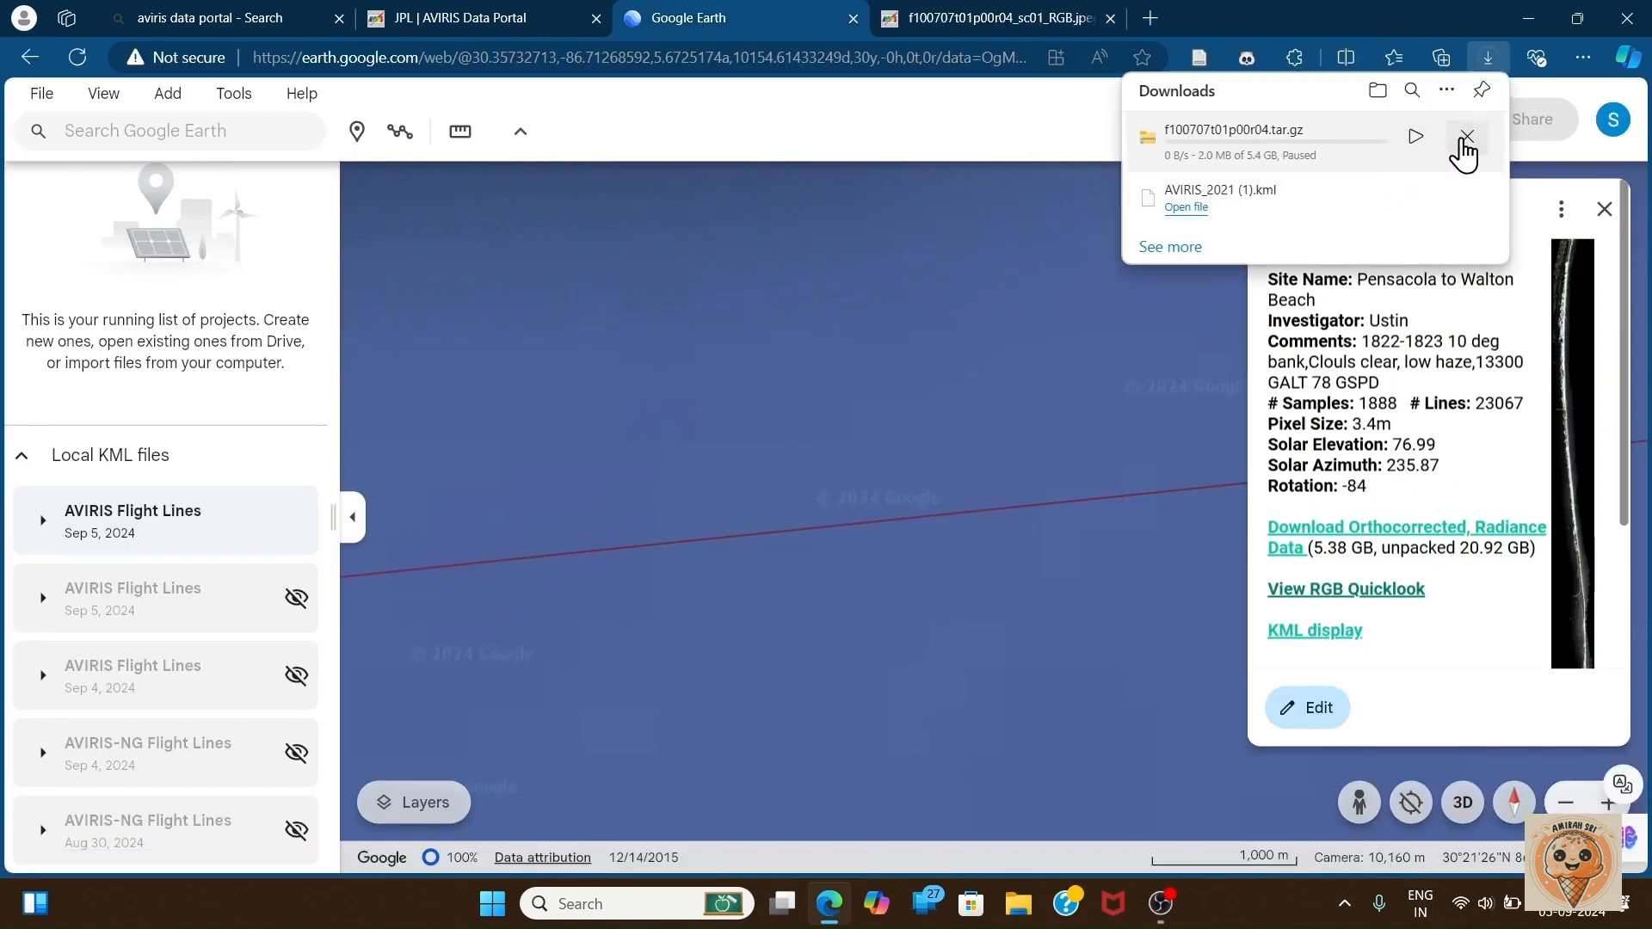
- Cancel the paused f100707t01p00r04.tar.gz download and switch to the Downloads folder in File Explorer
{"action": "left_click", "coordinate": [1465, 136]}
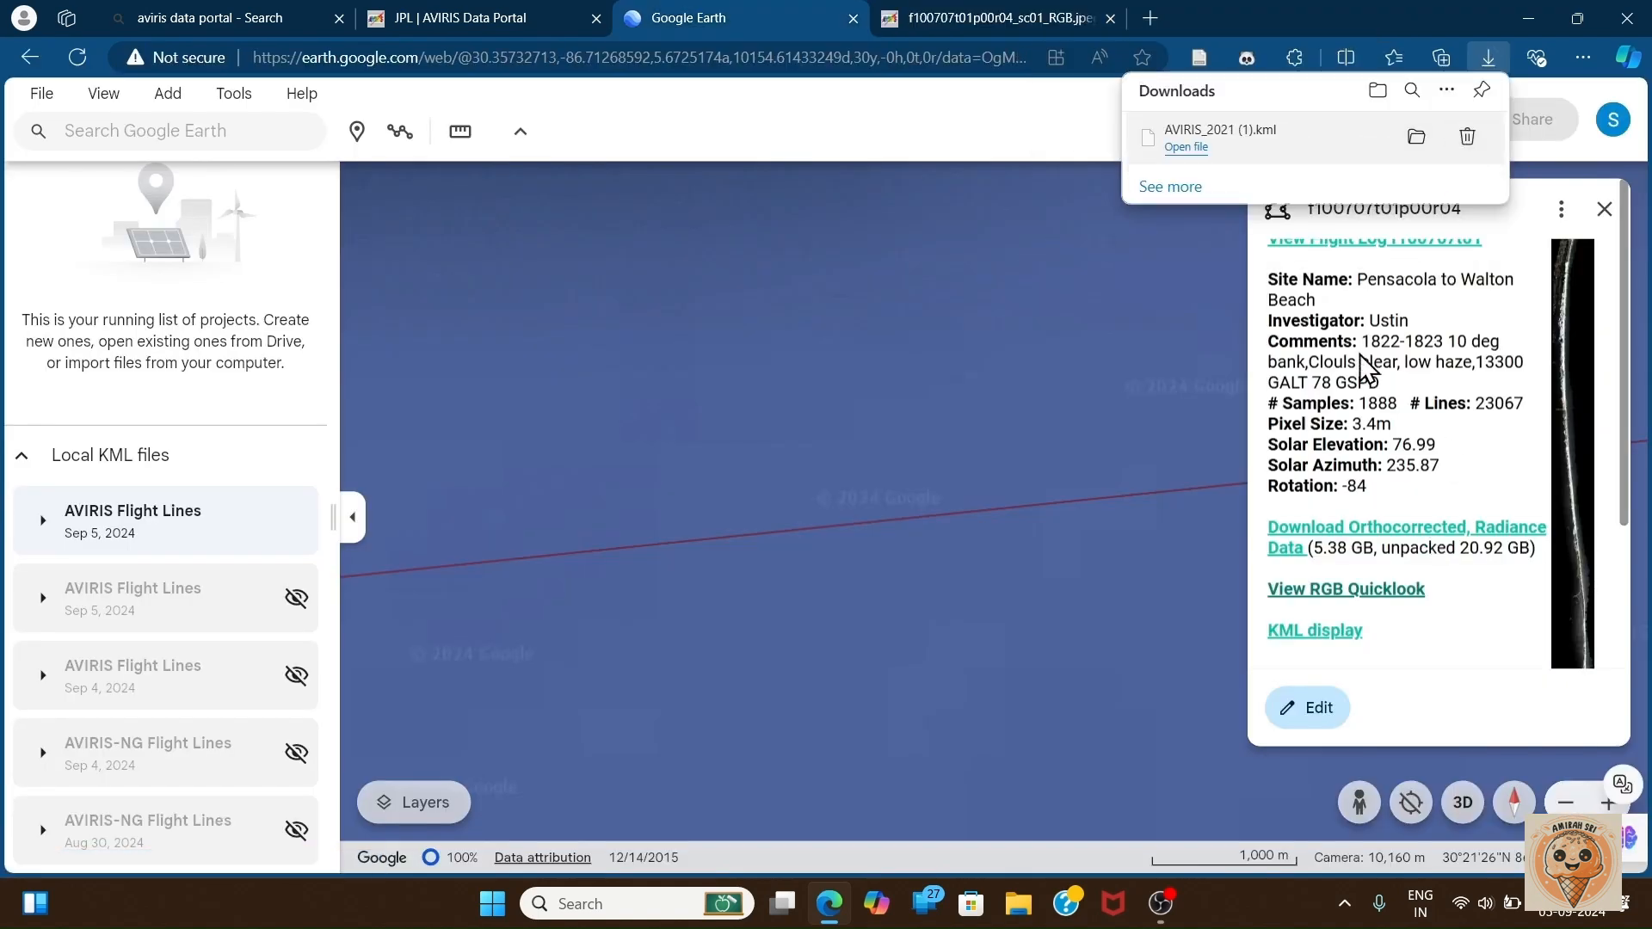
{"action": "left_click", "coordinate": [1030, 901]}
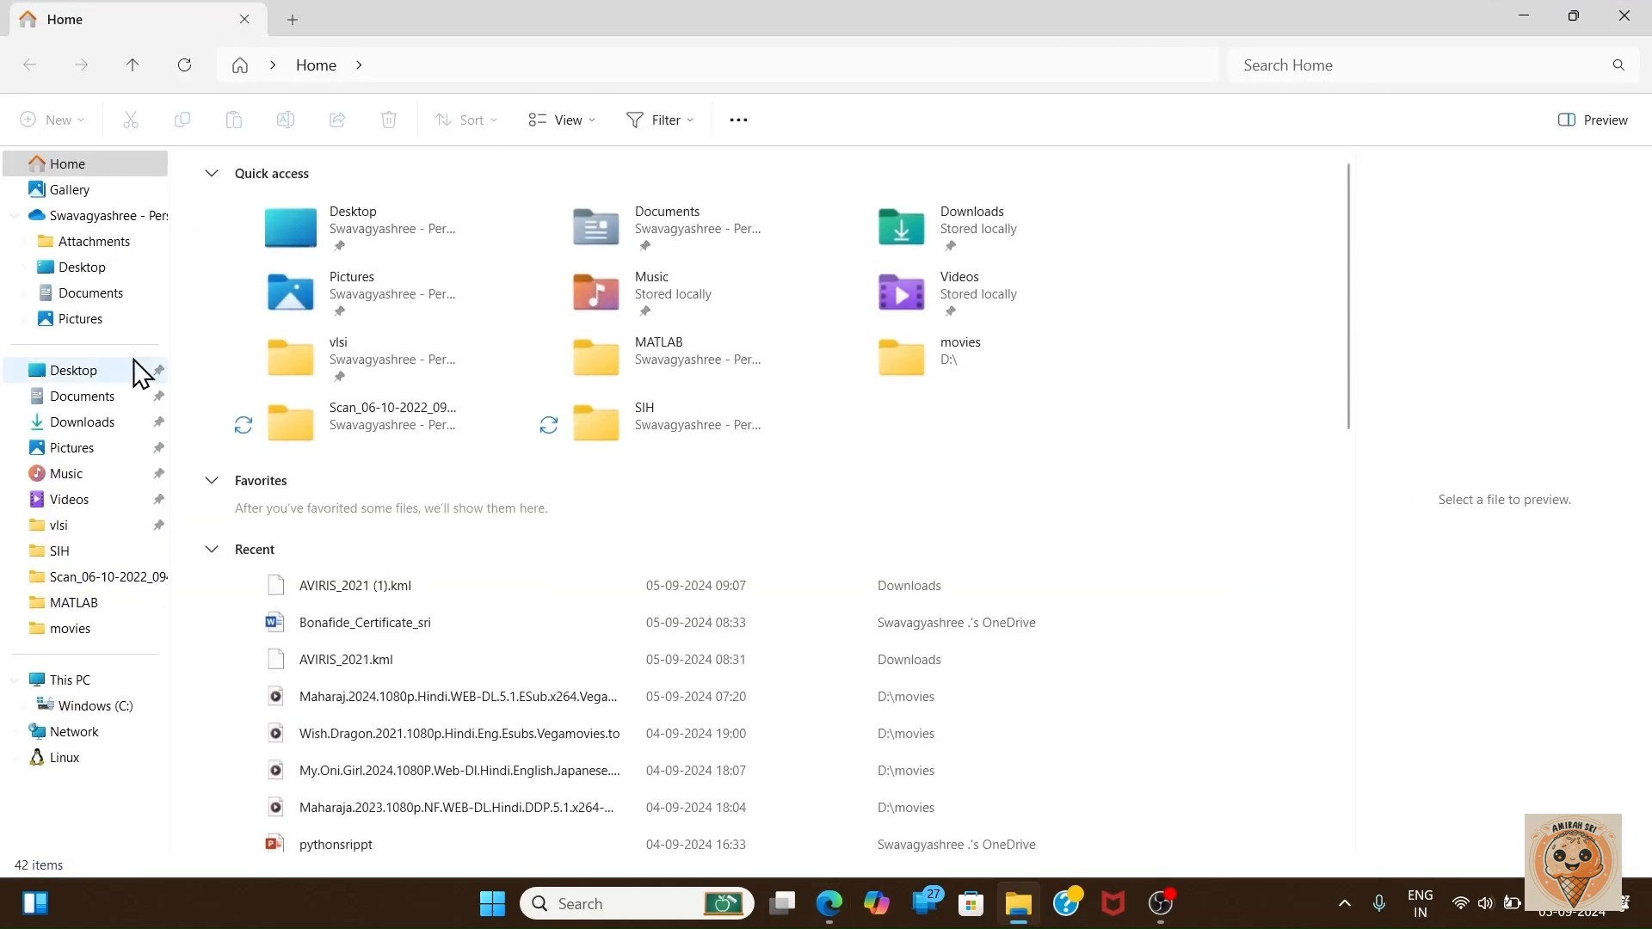
{"action": "left_click", "coordinate": [86, 422]}
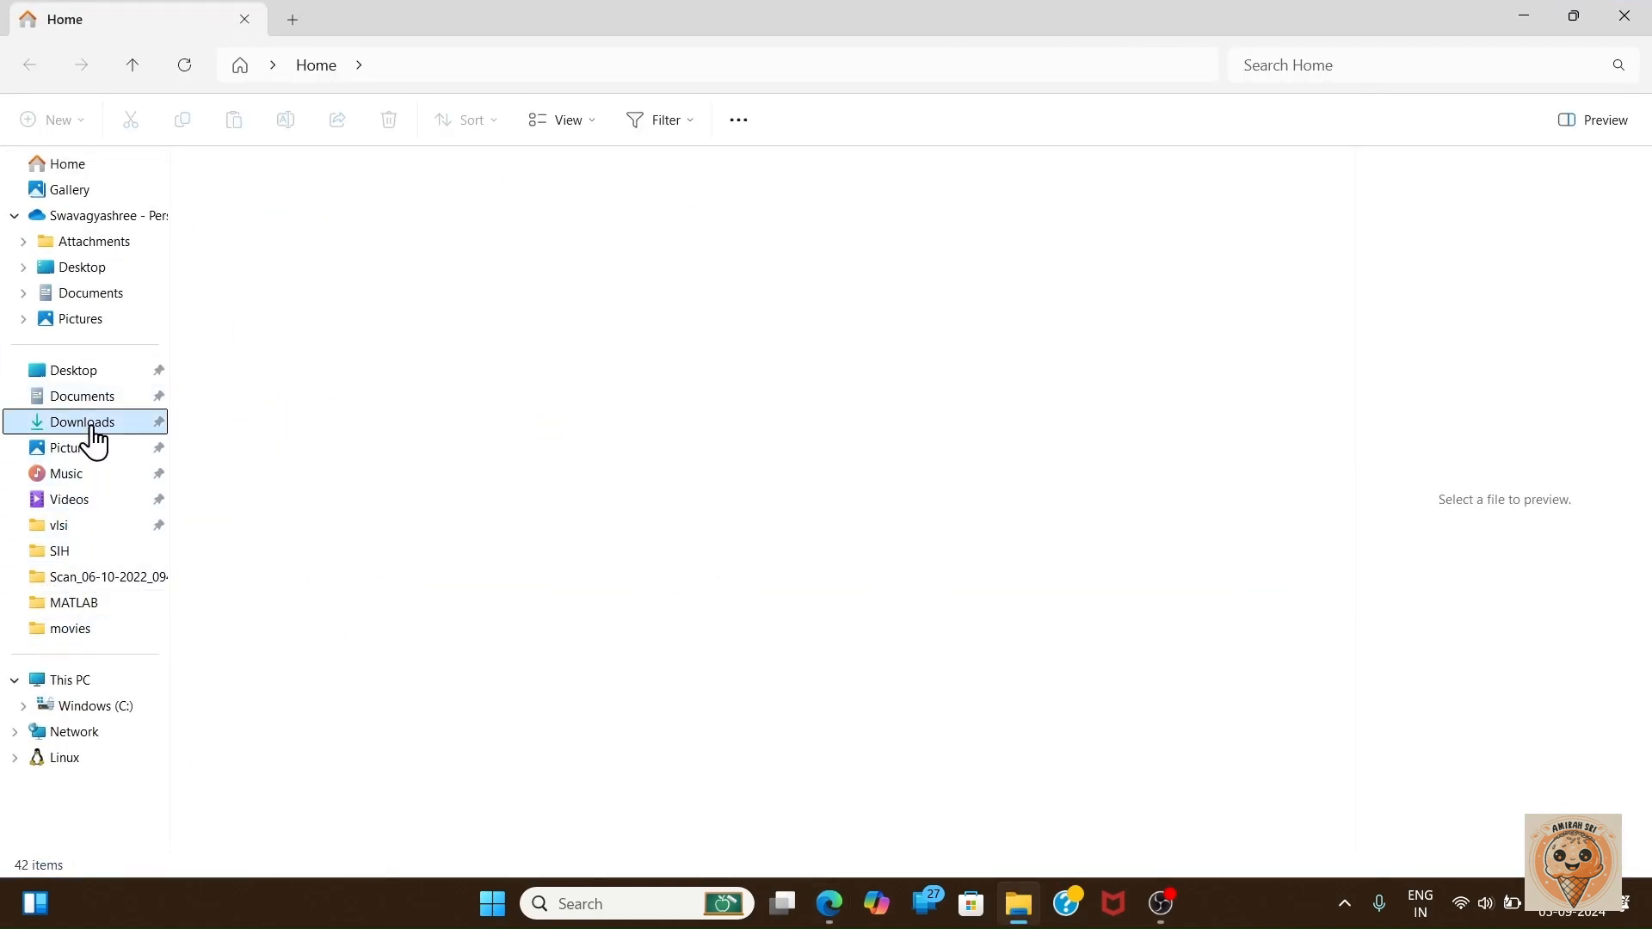
- Open the f100709t02p00r06rdn_b folder inside the f100709t02p00r06.tar archive, look through its files, and close File Explorer
{"action": "left_click", "coordinate": [269, 274]}
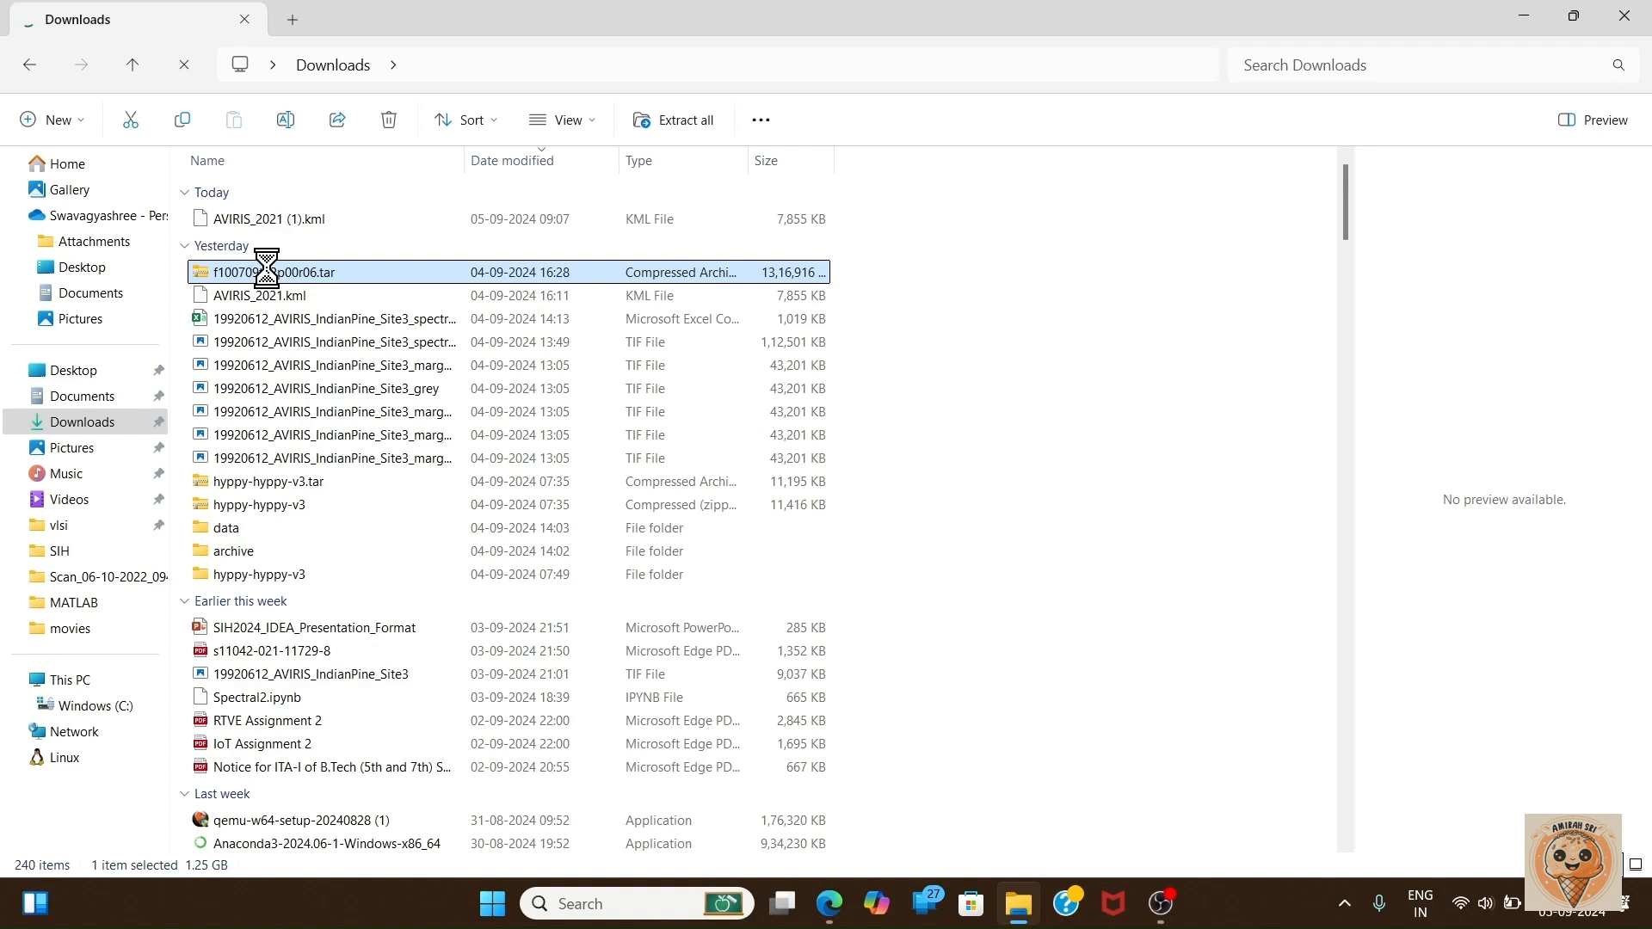
{"action": "double_click", "coordinate": [308, 198]}
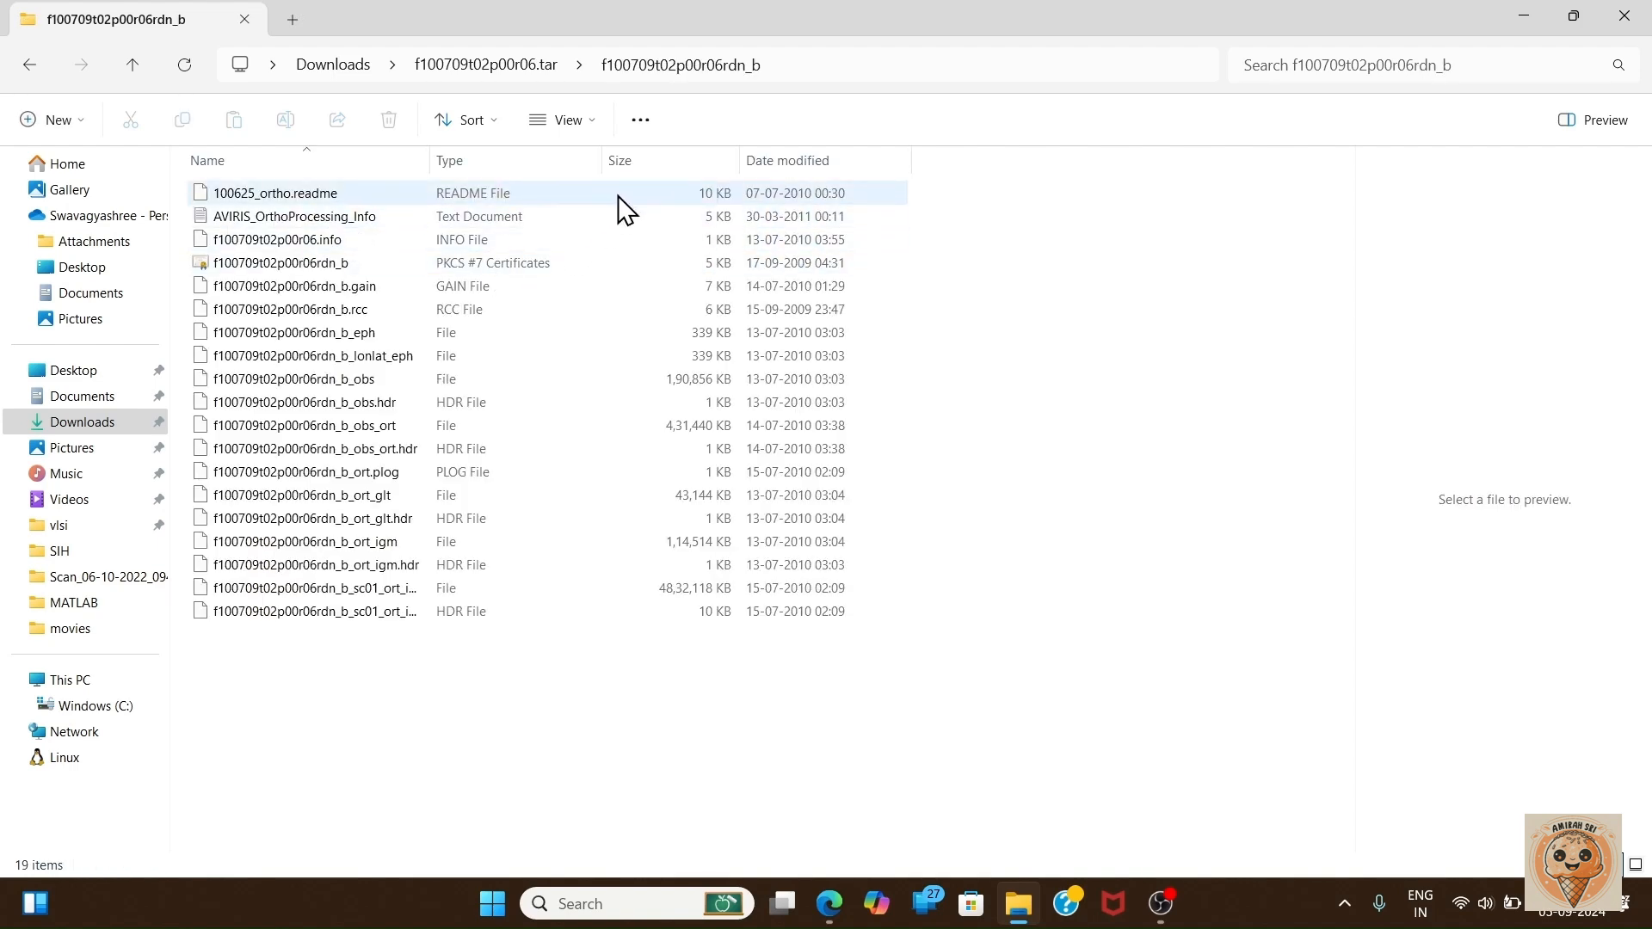
{"action": "left_click", "coordinate": [625, 411]}
{"action": "left_click", "coordinate": [1255, 344]}
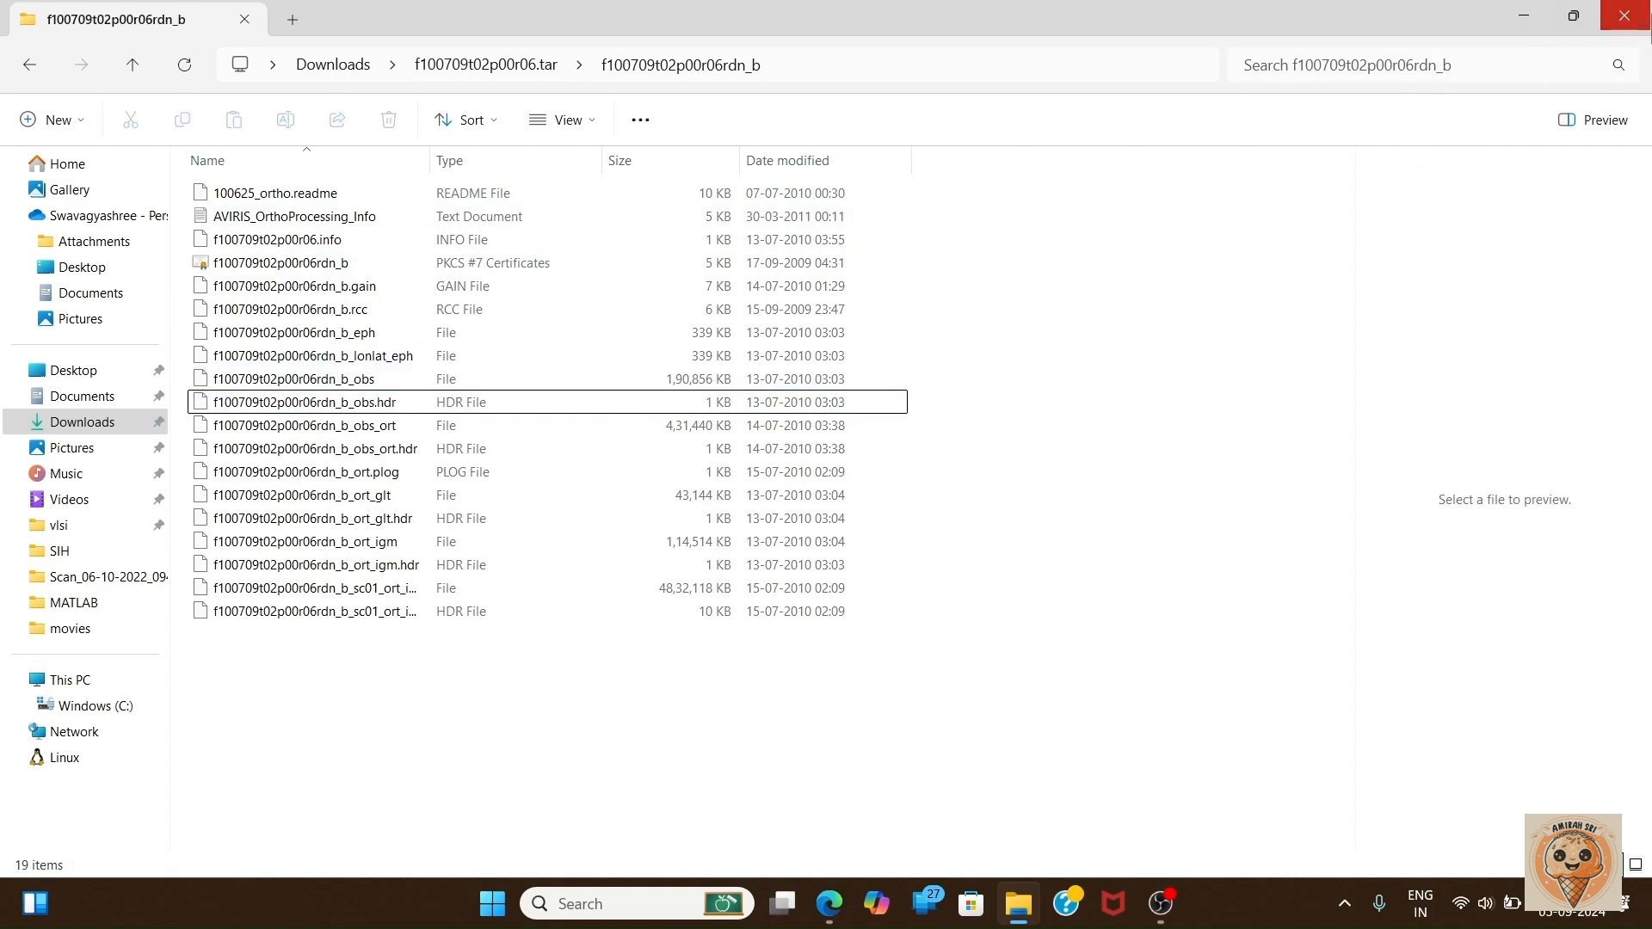
{"action": "left_click", "coordinate": [1624, 16]}
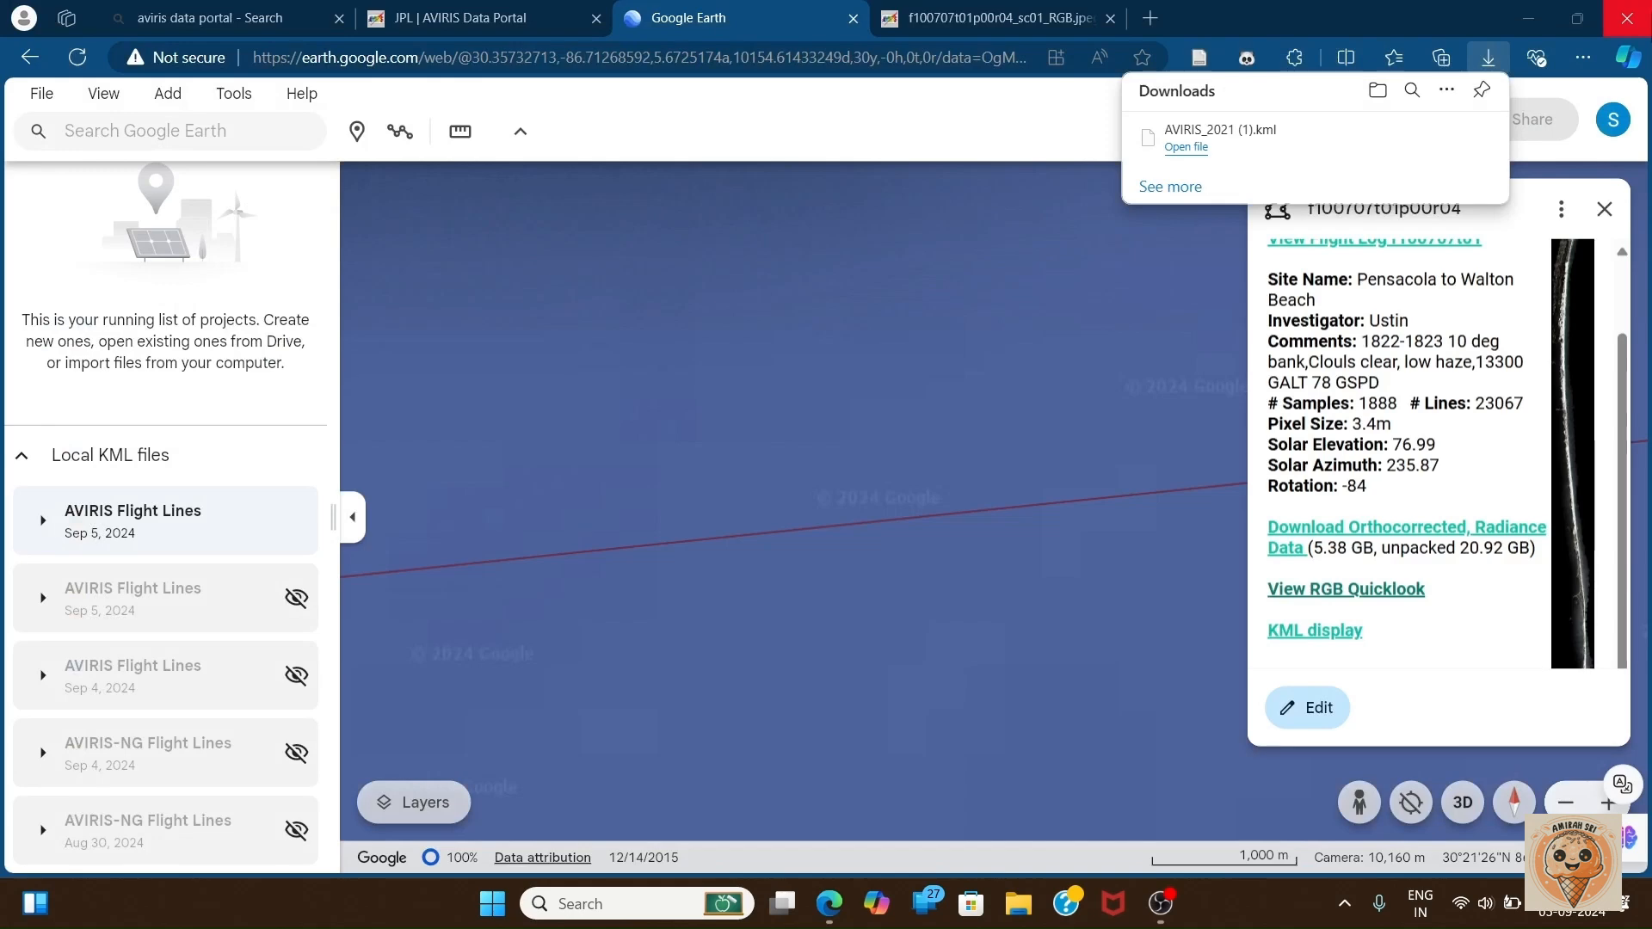